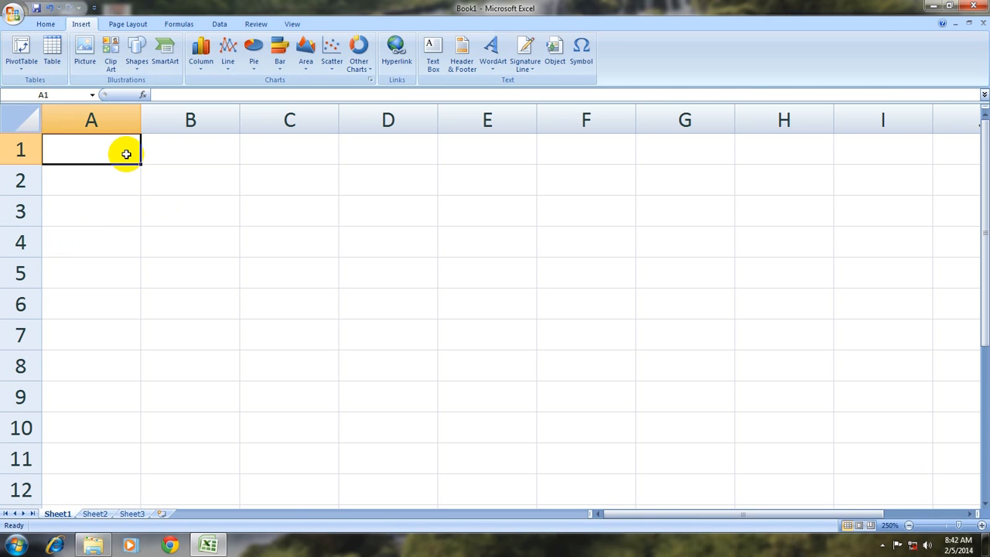
# Enter jan in cell A1 and its amount 10000 in cell B1
pyautogui.write('jan')
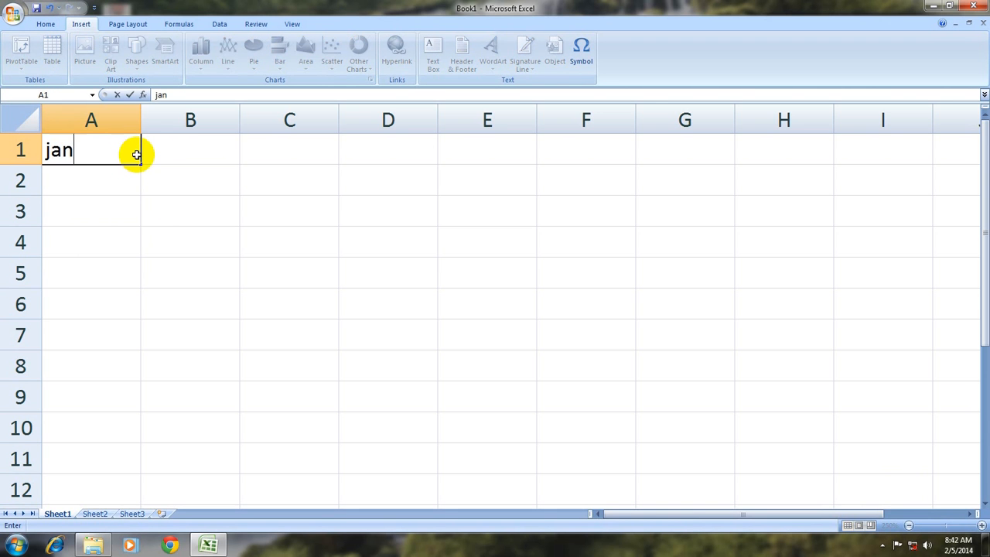
pyautogui.press('Tab')
pyautogui.write('1000')
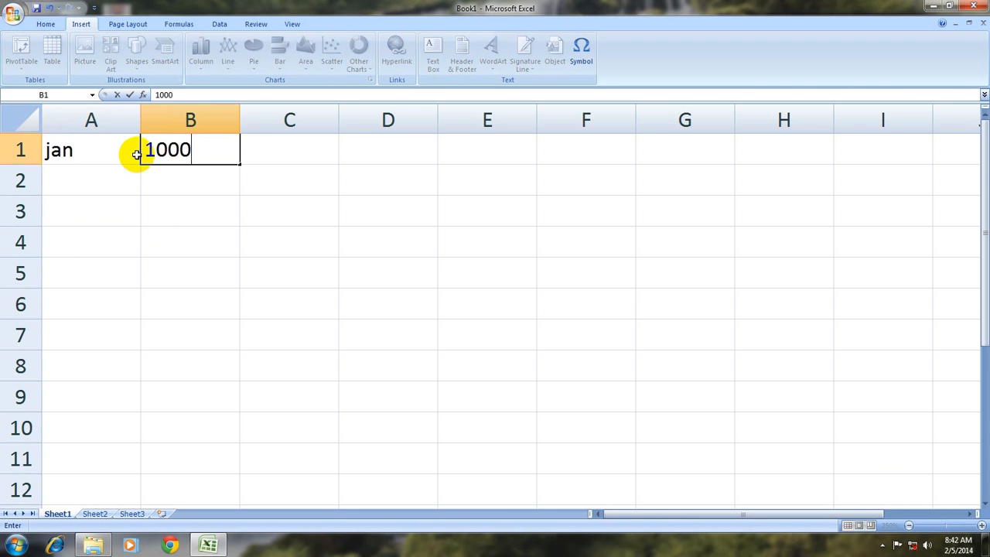
pyautogui.write('0')
pyautogui.press('Return')
# Add a second row with feb in cell A2 and 20000 in cell B2
pyautogui.press('Left')
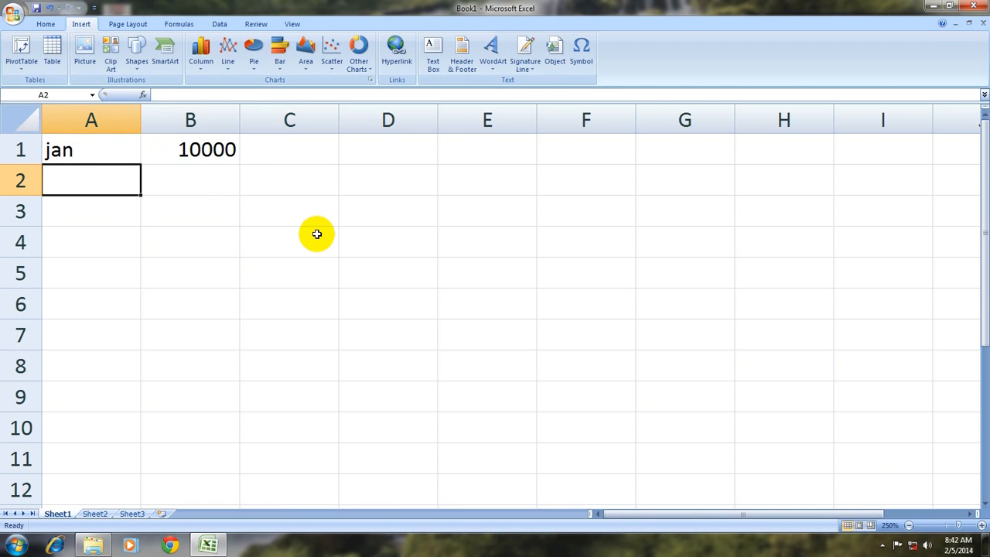
pyautogui.write('feb')
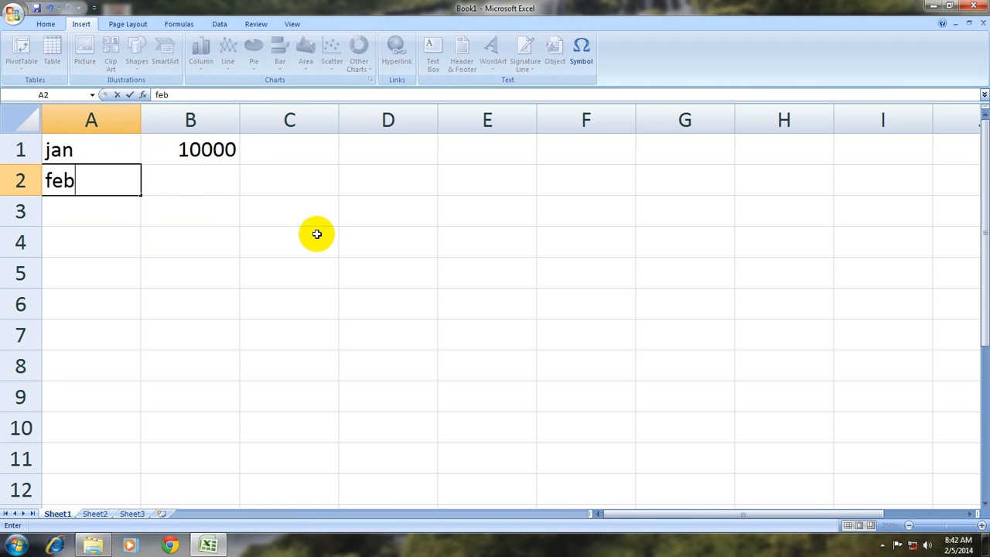
pyautogui.press('Tab')
pyautogui.write('20000')
pyautogui.press('Return')
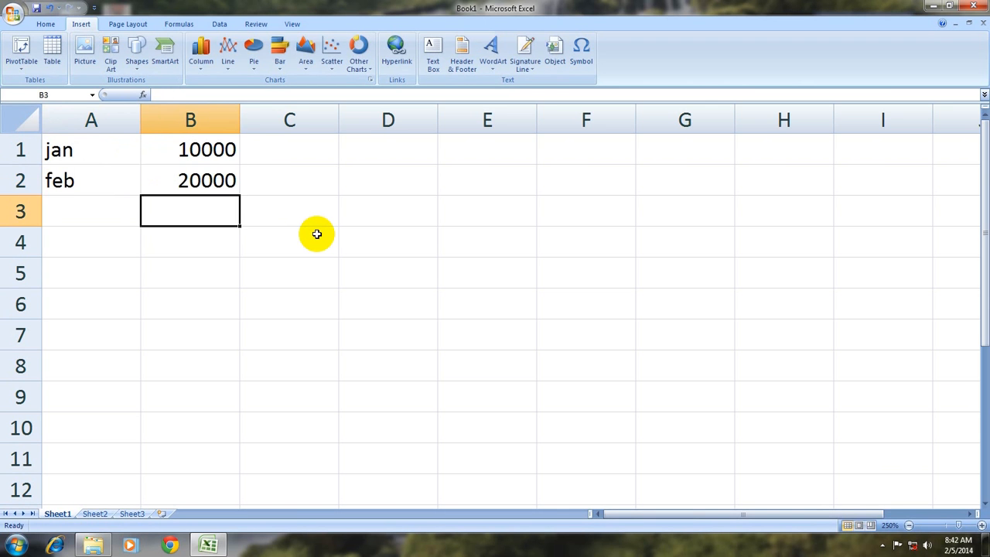
# Add a third row with mar in cell A3 and 30000 in cell B3
pyautogui.press('Left')
pyautogui.write('mar')
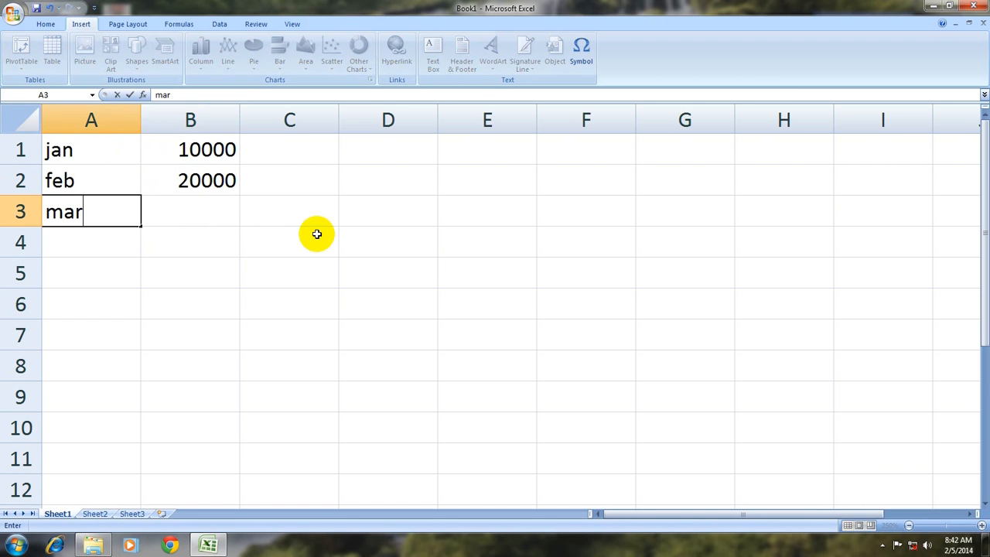
pyautogui.press('Tab')
pyautogui.write('300')
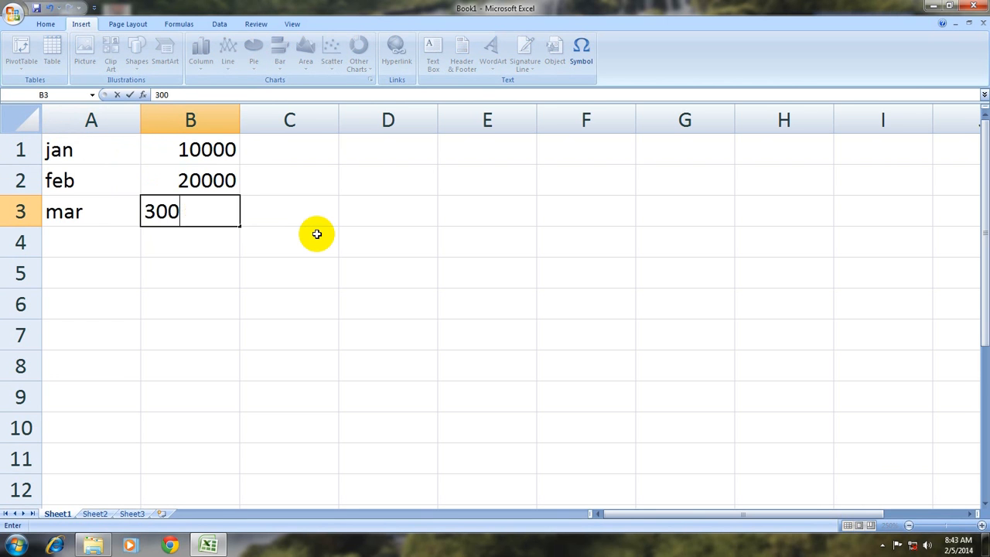
pyautogui.write('00')
pyautogui.press('Return')
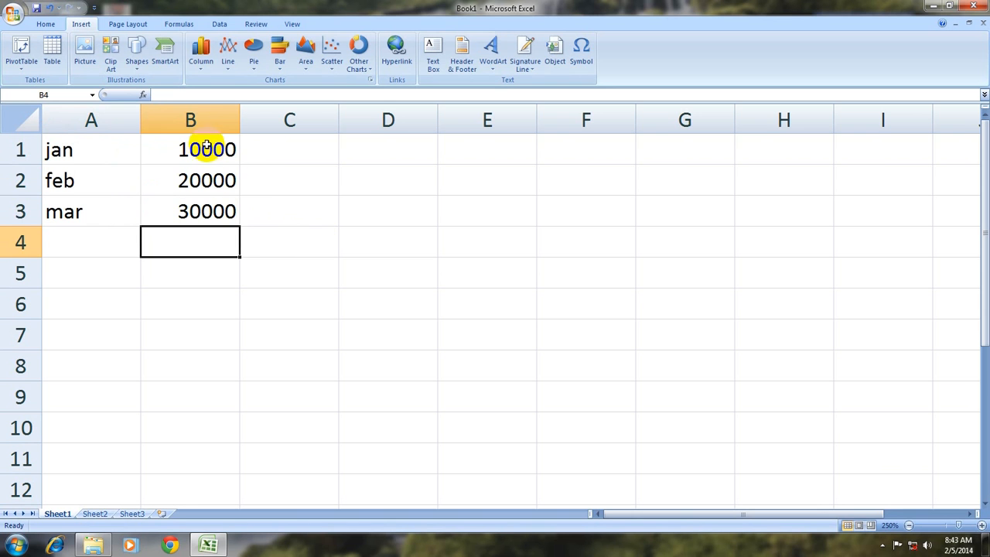
# Total the jan to mar amounts in cell B4 with AutoSum and select the resulting formula cell
pyautogui.moveTo(203, 145); pyautogui.dragTo(201, 253)
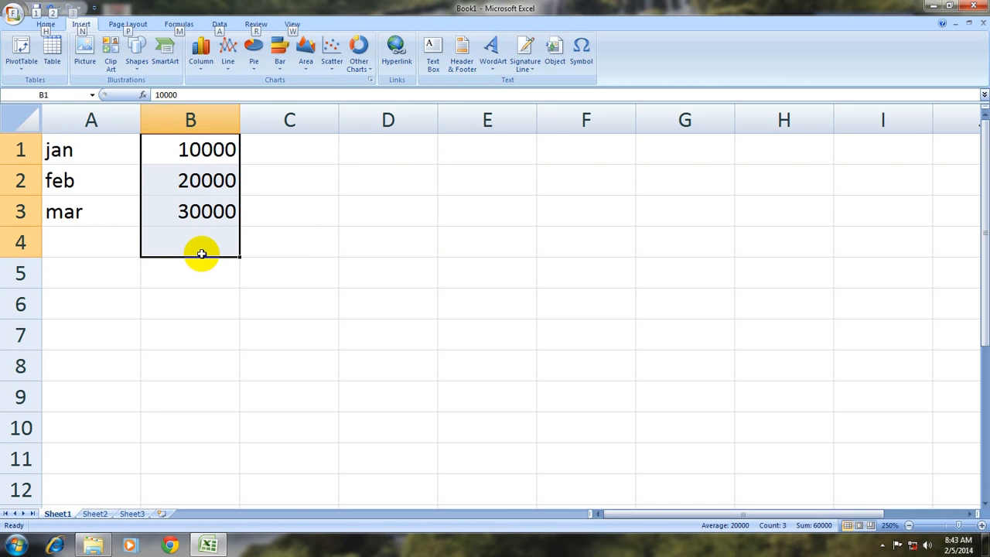
pyautogui.hotkey('alt', '=')
pyautogui.click(206, 242)
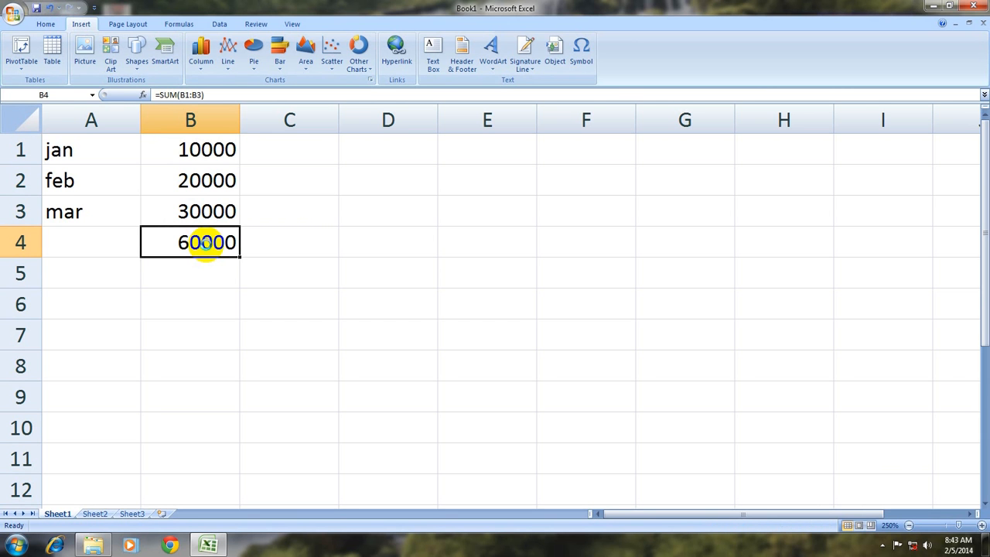
# Create a new blank workbook and list apr, may and june in cells A1 to A3
pyautogui.hotkey('ctrl', 'n')
pyautogui.scroll(5, 211, 234)
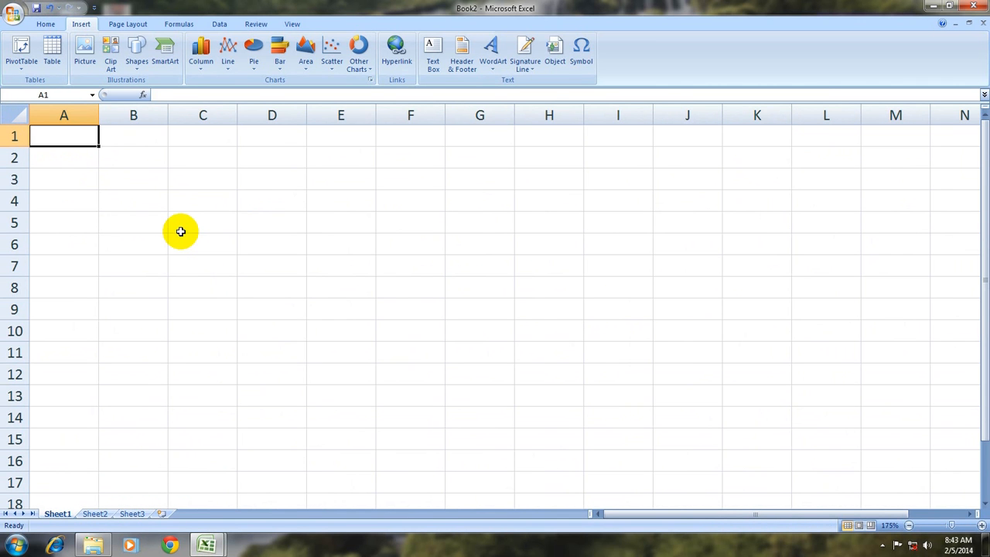
pyautogui.write('apr')
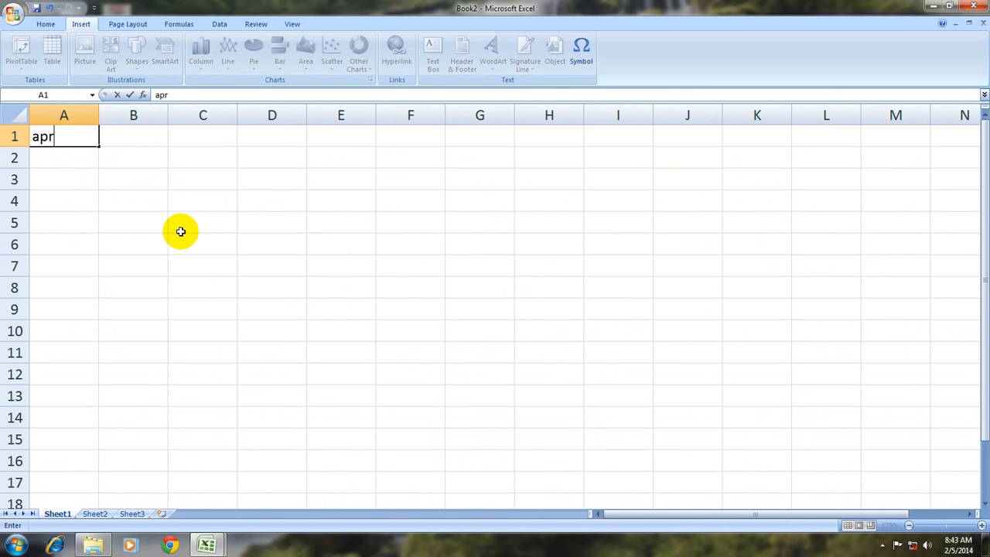
pyautogui.press('Return')
pyautogui.write('may')
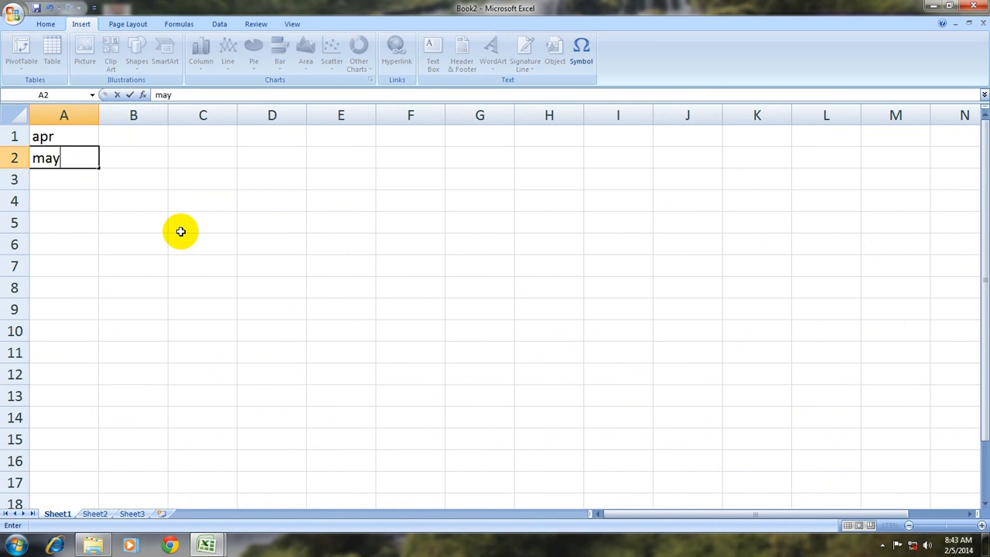
pyautogui.press('Return')
pyautogui.write('june')
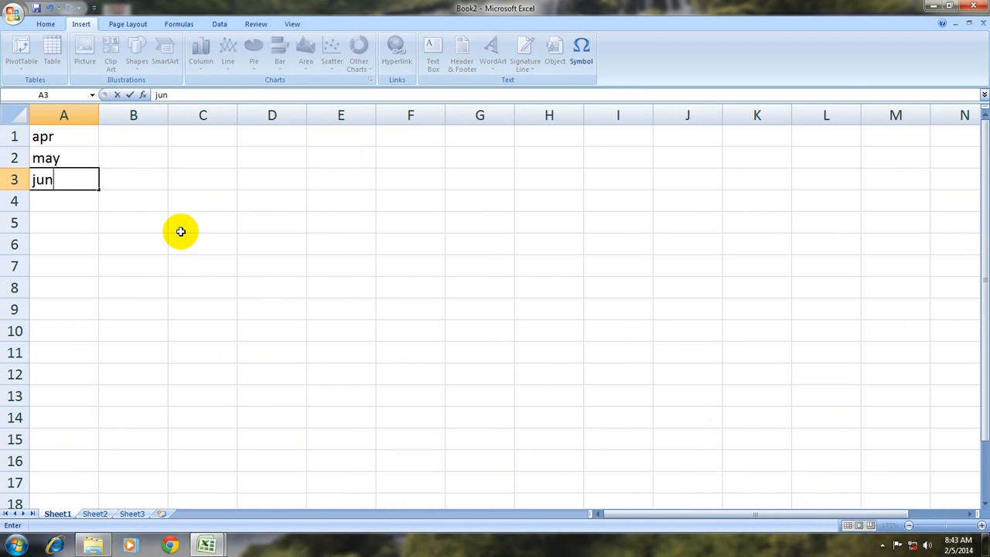
# Enter the amounts 15000, 16000 and 17000 for apr, may and june in cells B1 to B3
pyautogui.press('Right')
pyautogui.press('Up')
pyautogui.press('Up')
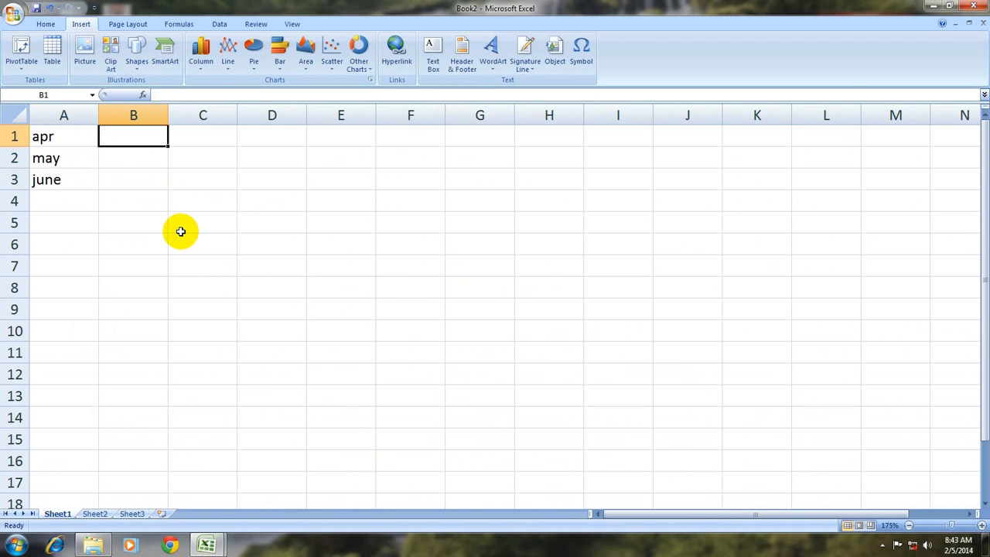
pyautogui.write('150000')
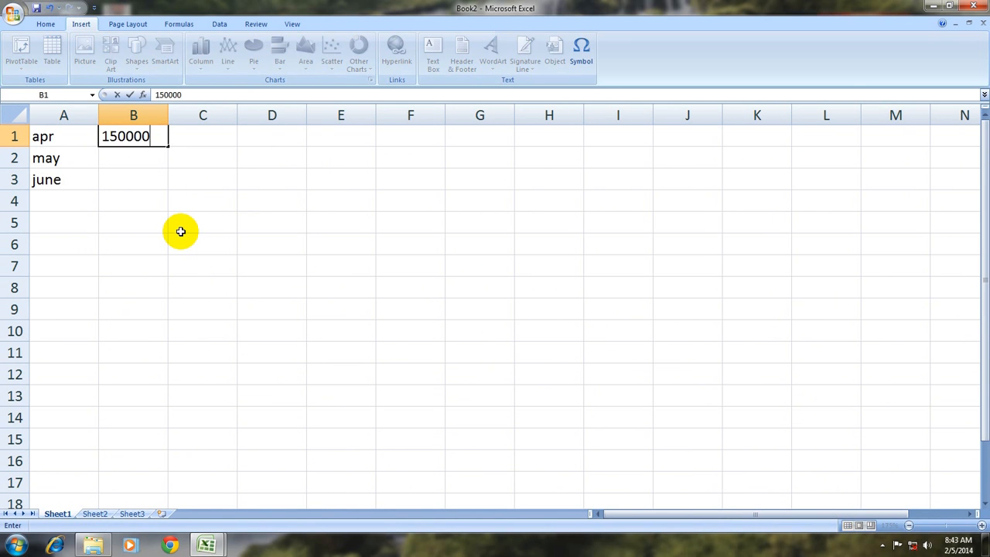
pyautogui.press('BackSpace')
pyautogui.press('Return')
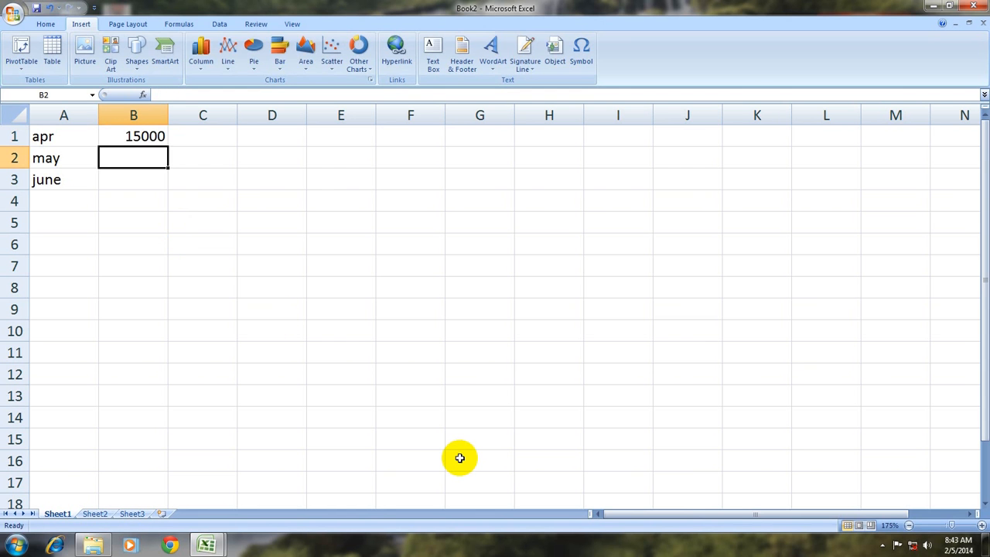
pyautogui.write('16000')
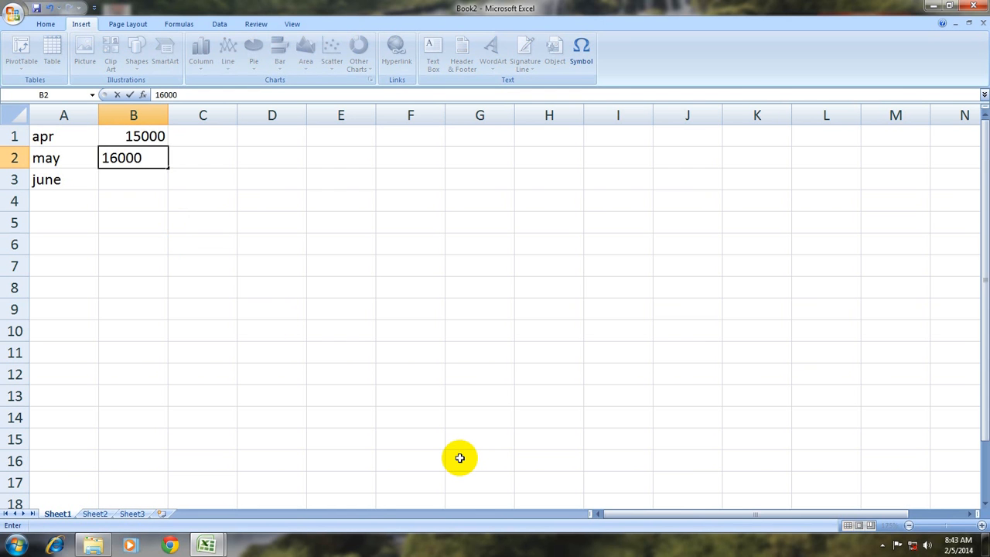
pyautogui.press('Return')
pyautogui.write('17000')
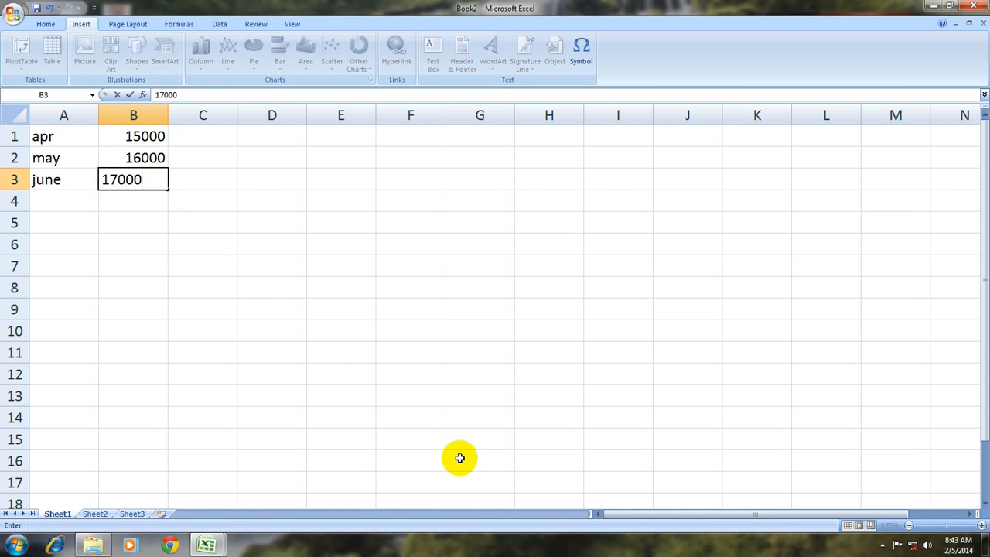
pyautogui.press('Return')
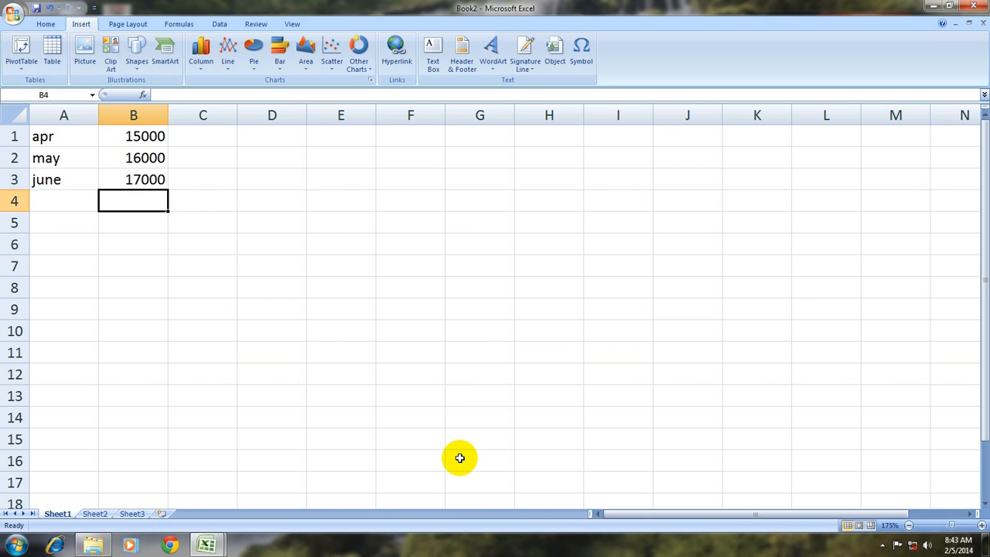
# Total the apr to june amounts in cell B4 with AutoSum and select the resulting formula cell
pyautogui.moveTo(131, 137); pyautogui.dragTo(146, 195)
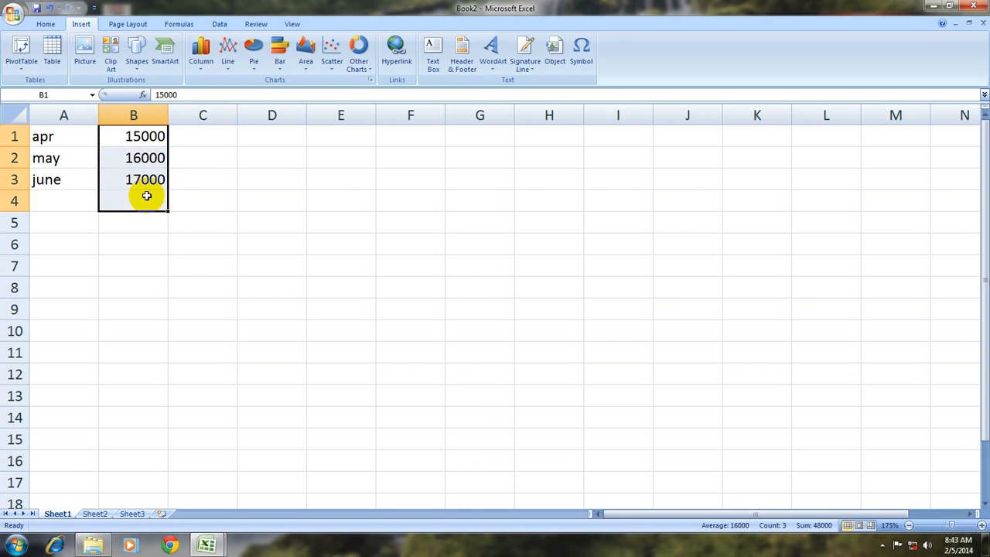
pyautogui.hotkey('alt', '=')
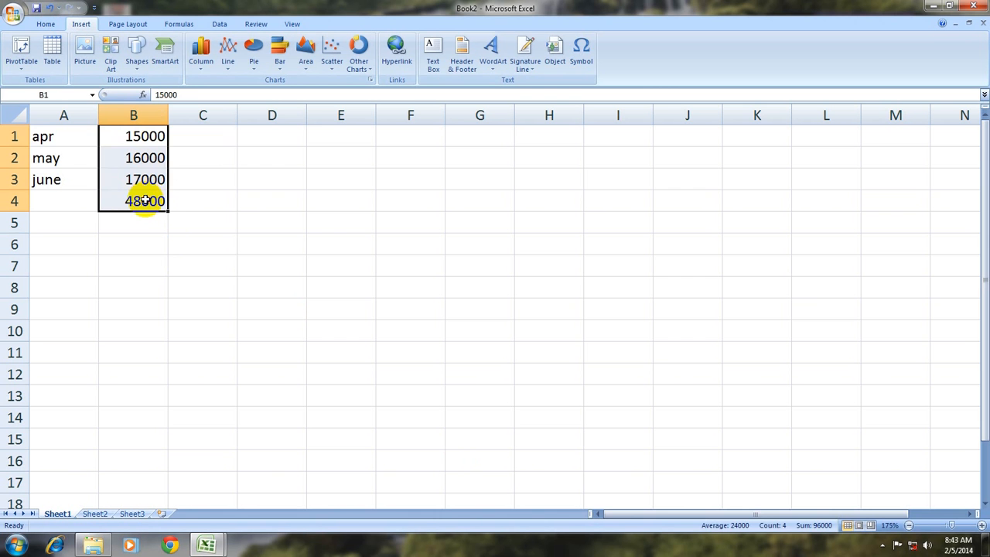
pyautogui.click(144, 203)
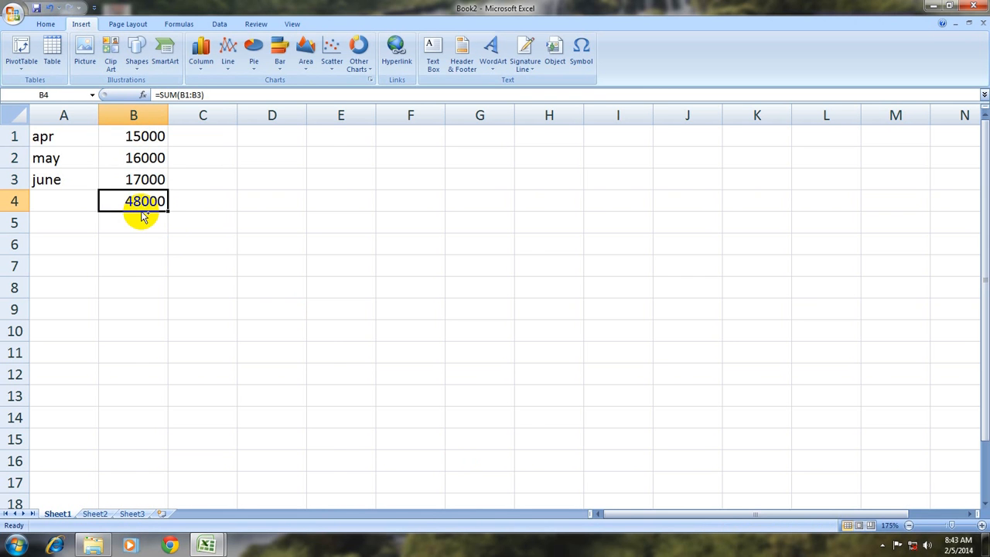
# Create another blank workbook and list july, aug and sep in cells A1 to A3
pyautogui.hotkey('ctrl', 'n')
pyautogui.keyDown('ctrl'); pyautogui.scroll(3, 62, 195); pyautogui.keyUp('ctrl')
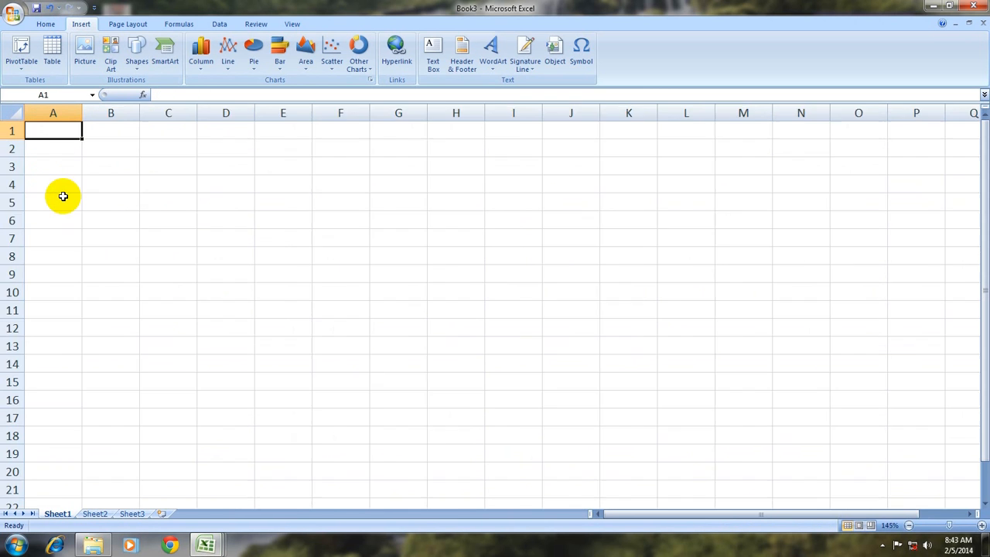
pyautogui.keyDown('ctrl'); pyautogui.scroll(2, 63, 195); pyautogui.keyUp('ctrl')
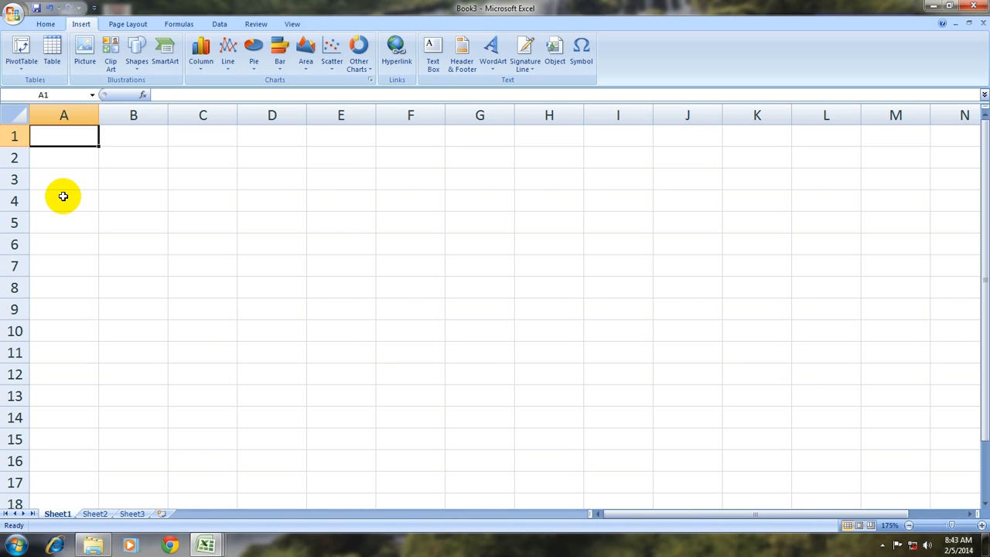
pyautogui.write('july')
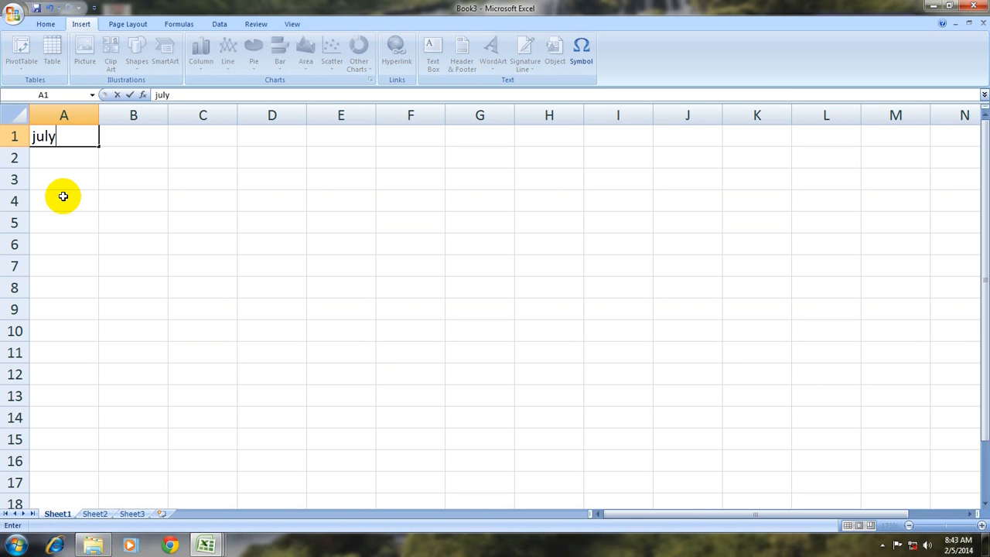
pyautogui.press('Return')
pyautogui.write('aug')
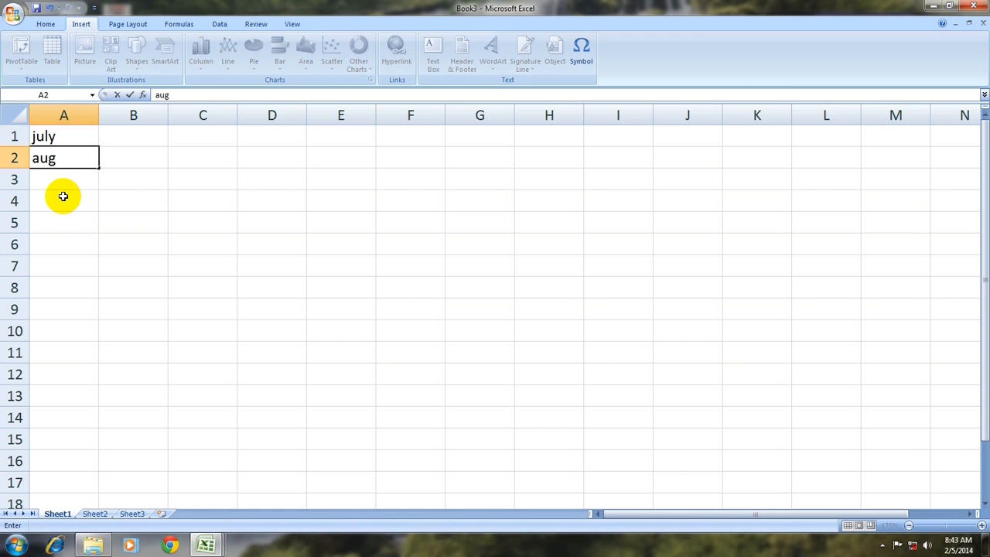
pyautogui.press('Return')
pyautogui.write('sep')
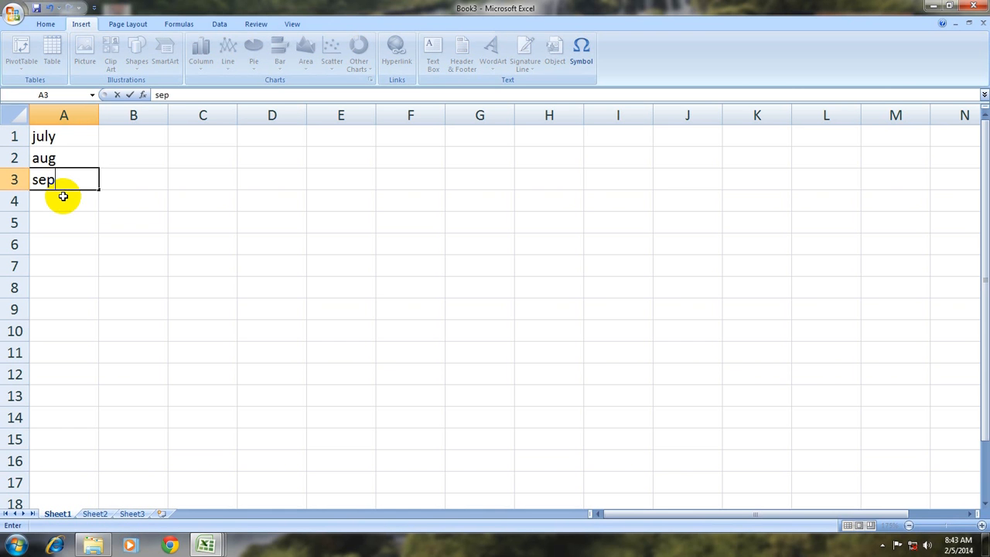
pyautogui.press('Return')
# Enter the amounts 25000, 30000 and 35000 for july, aug and sep in cells B1 to B3
pyautogui.click(128, 139)
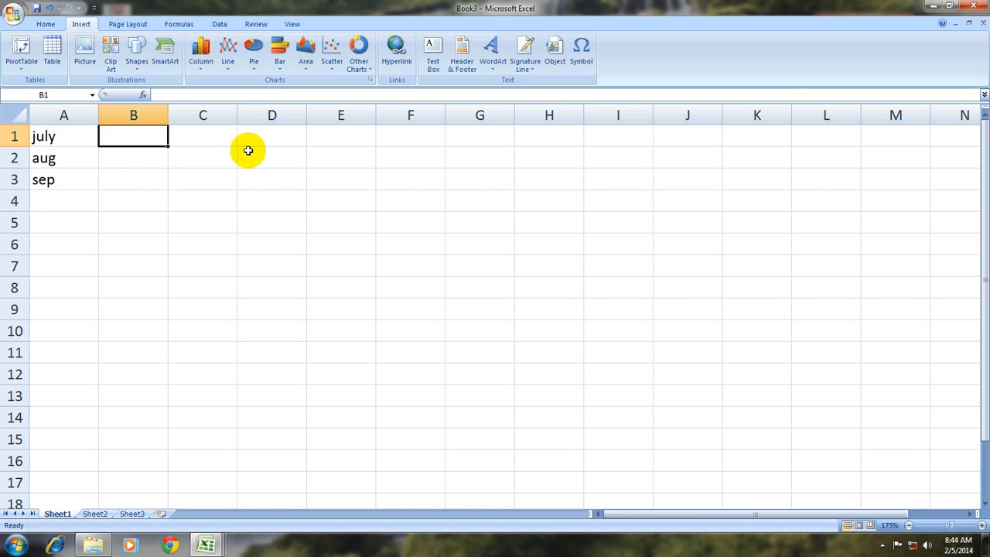
pyautogui.write('25000')
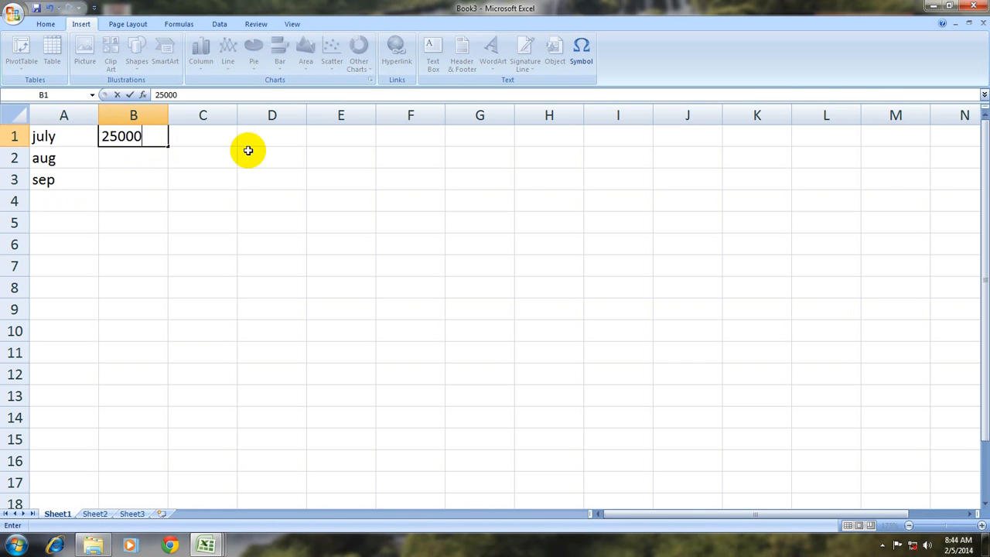
pyautogui.press('Return')
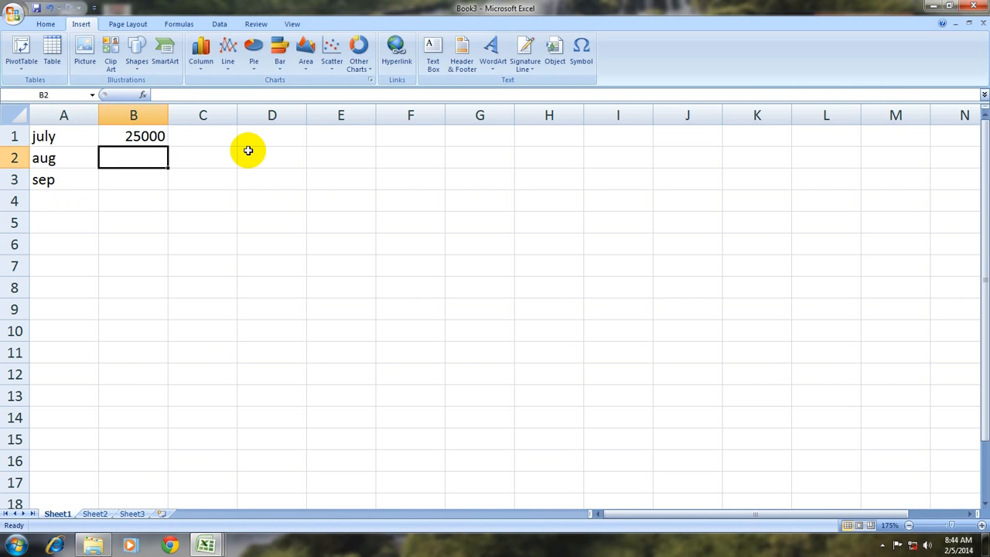
pyautogui.write('30000')
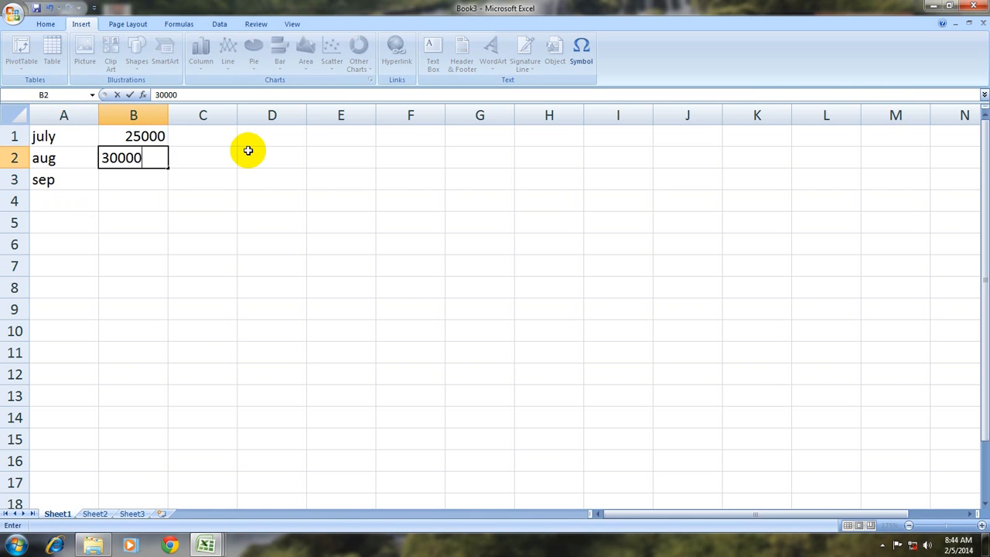
pyautogui.press('Return')
pyautogui.write('35000')
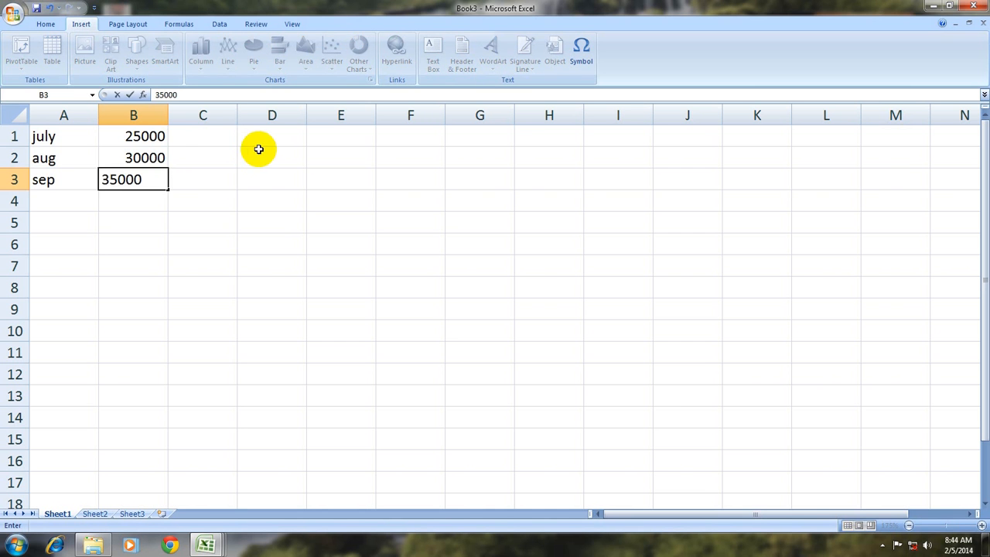
pyautogui.press('Return')
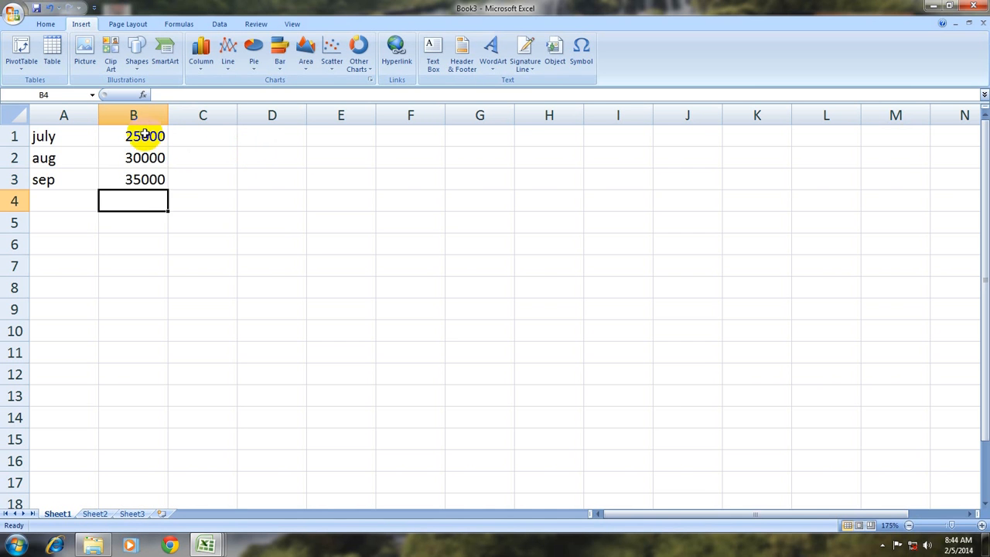
# Total the july to sep amounts in cell B4 with AutoSum and select the resulting formula cell
pyautogui.moveTo(132, 137); pyautogui.dragTo(138, 205)
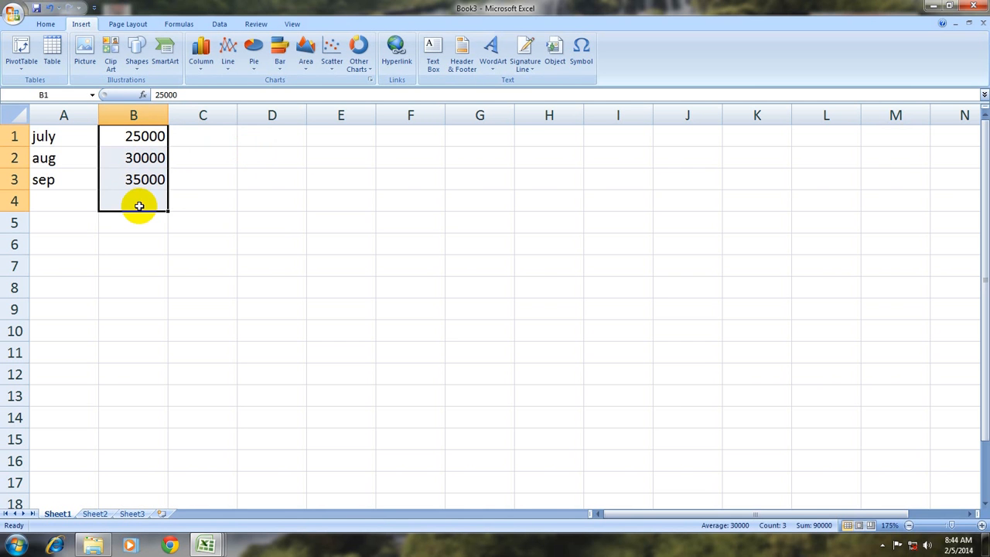
pyautogui.press('alt')
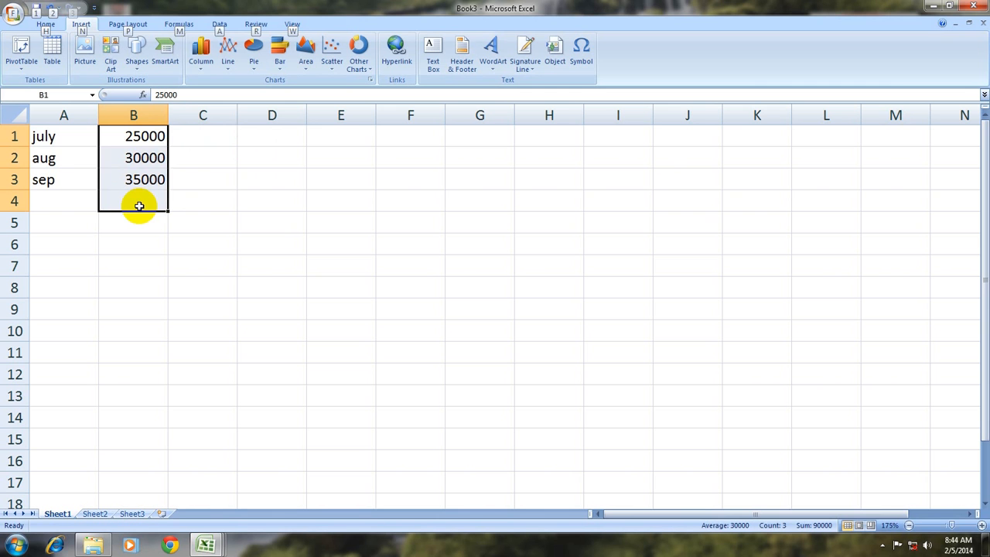
pyautogui.hotkey('alt', '=')
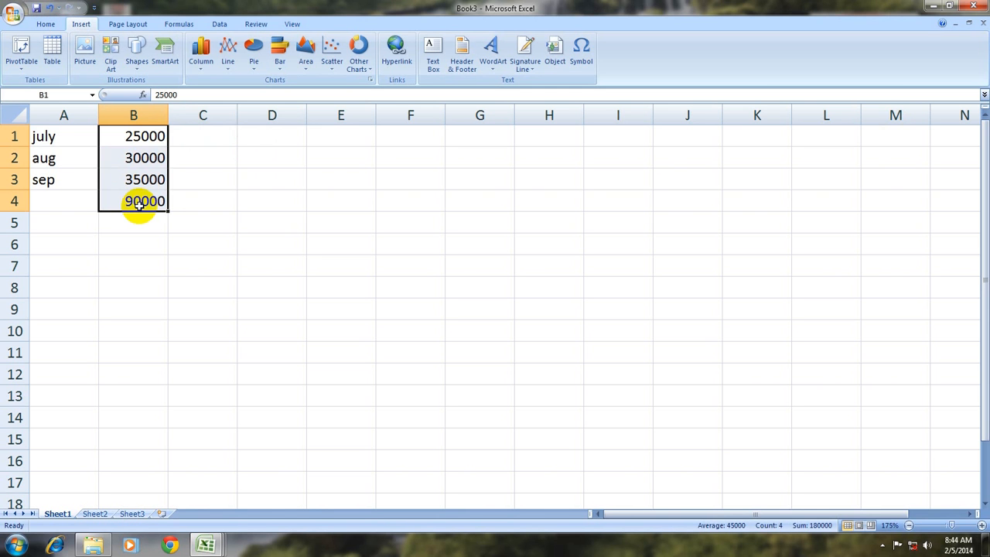
pyautogui.click(139, 205)
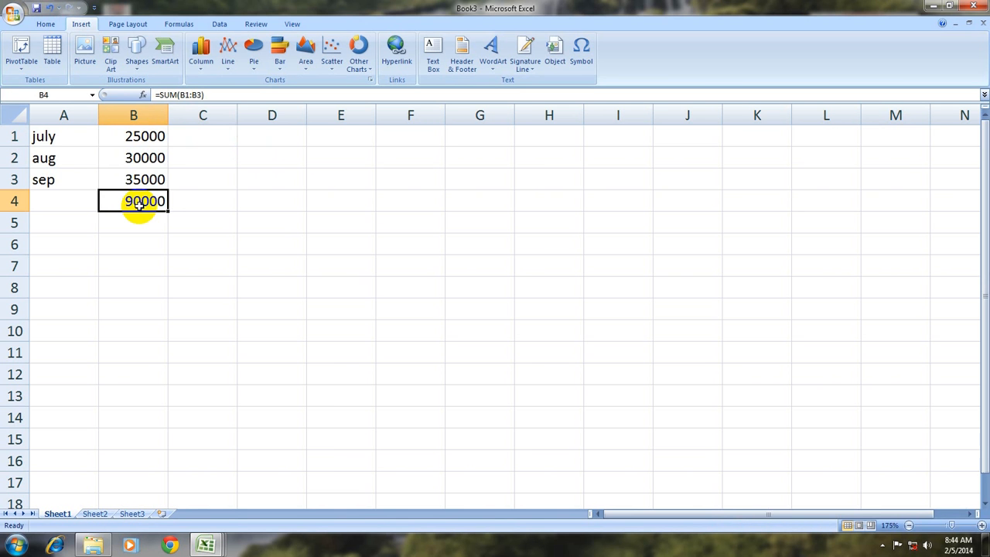
# Create another blank workbook and list oct, nov and dec in cells A1 to A3
pyautogui.hotkey('ctrl', 'n')
pyautogui.scroll(6, 99, 194)
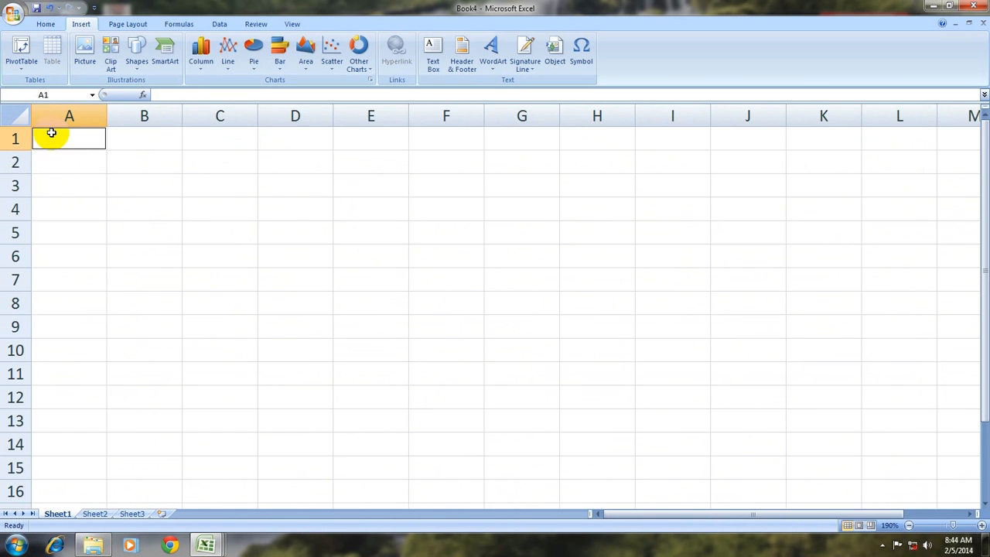
pyautogui.write('oct')
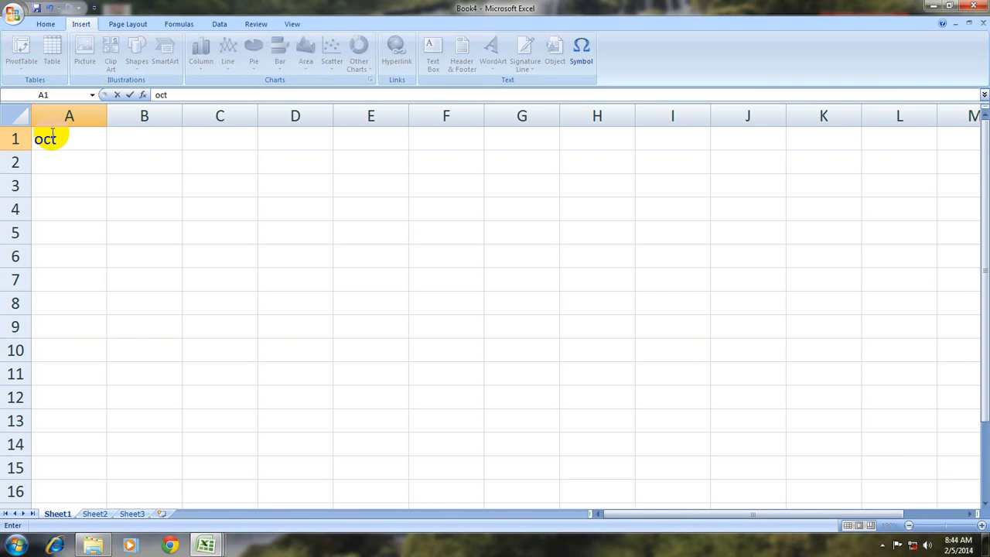
pyautogui.hotkey('ctrl', 'Return')
pyautogui.write('n')
pyautogui.press('BackSpace')
pyautogui.write('oct')
pyautogui.press('Return')
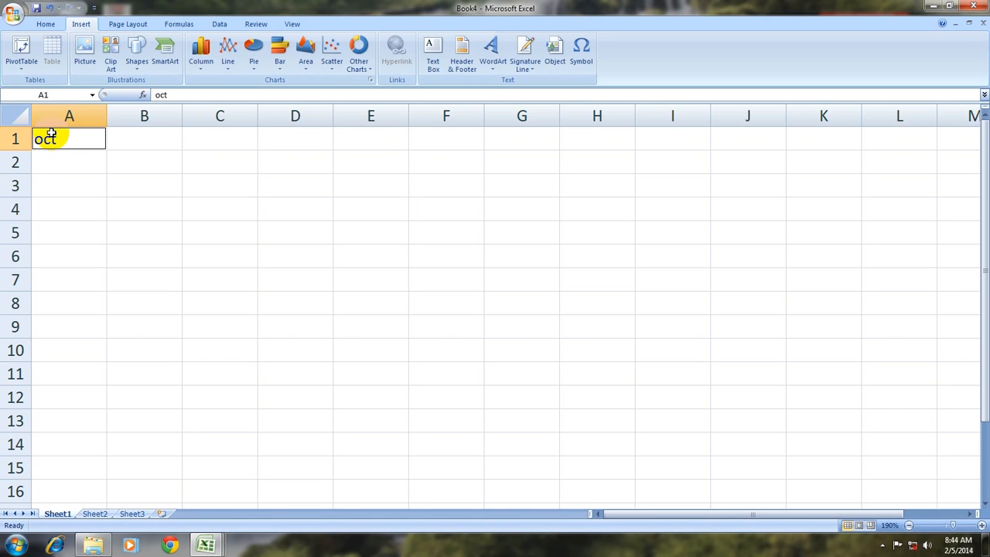
pyautogui.click(47, 158)
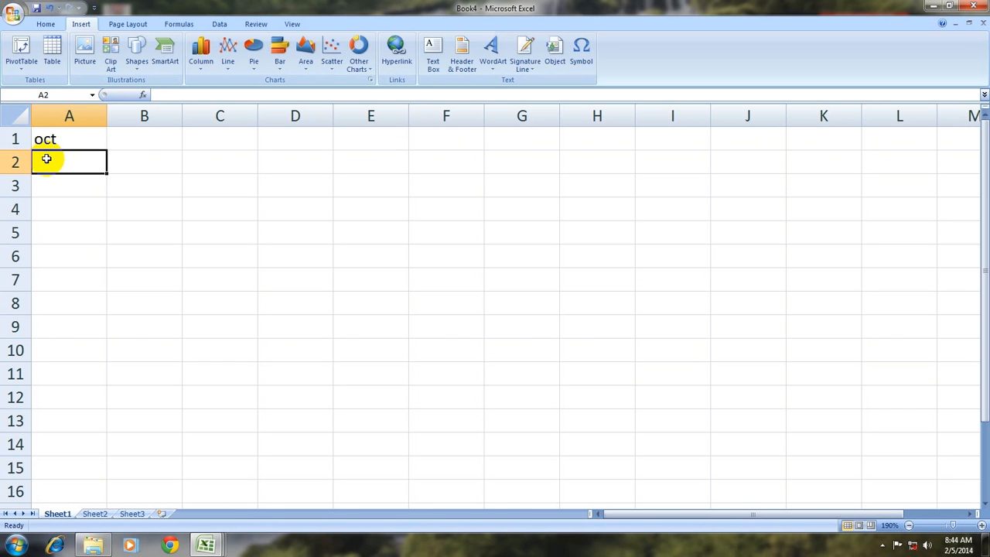
pyautogui.write('nov')
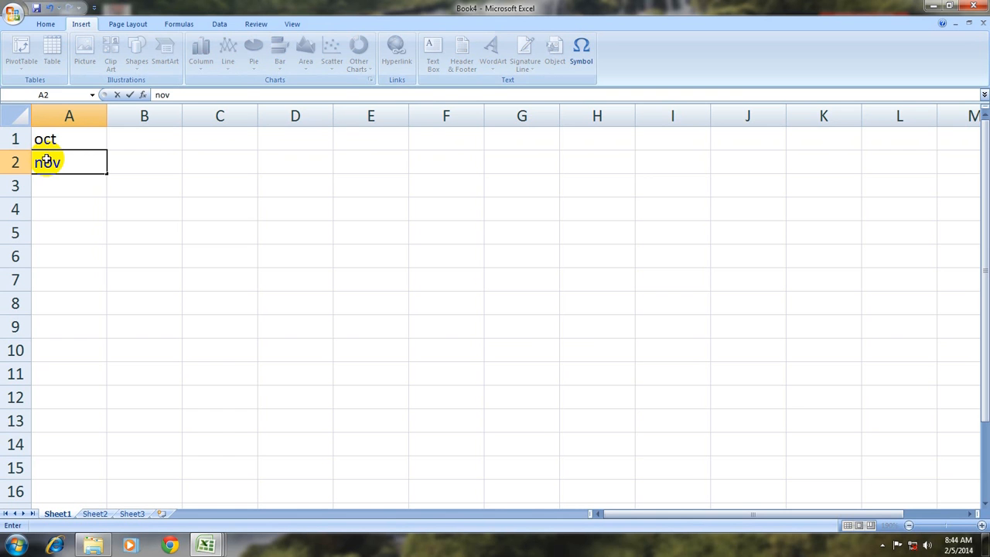
pyautogui.press('Return')
pyautogui.write('dec')
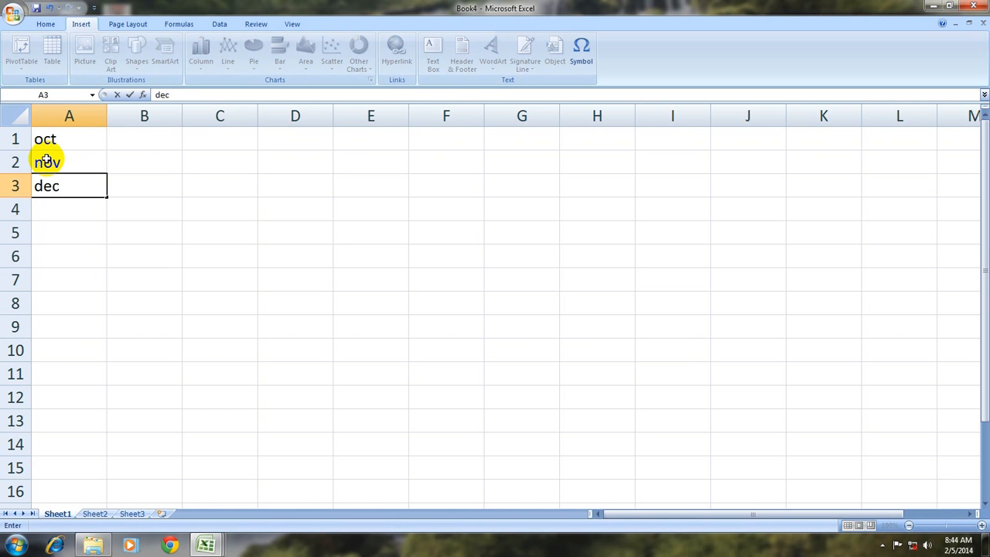
pyautogui.press('Tab')
# Enter the amounts 22000, 23000 and 24000 for oct, nov and dec in cells B1 to B3
pyautogui.press('Up')
pyautogui.press('Up')
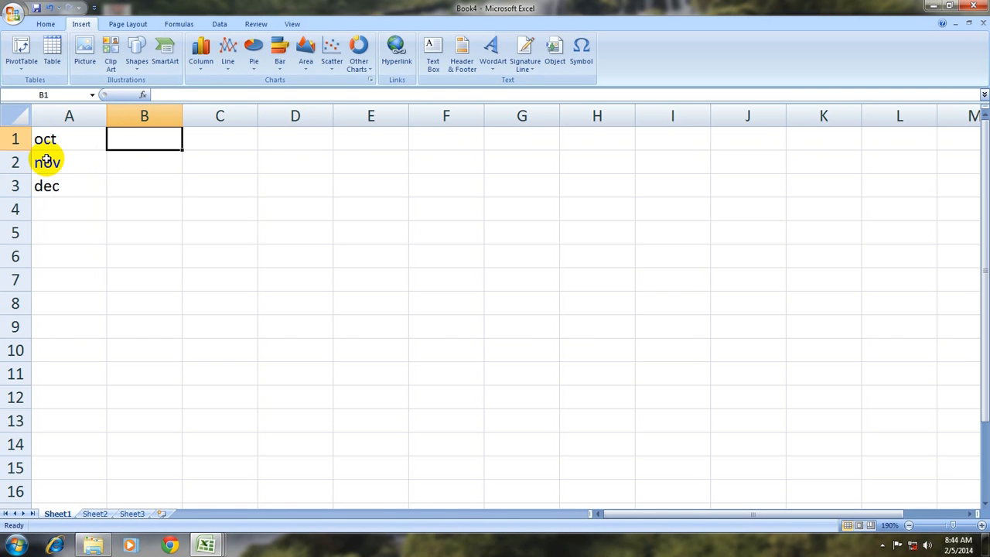
pyautogui.write('22000')
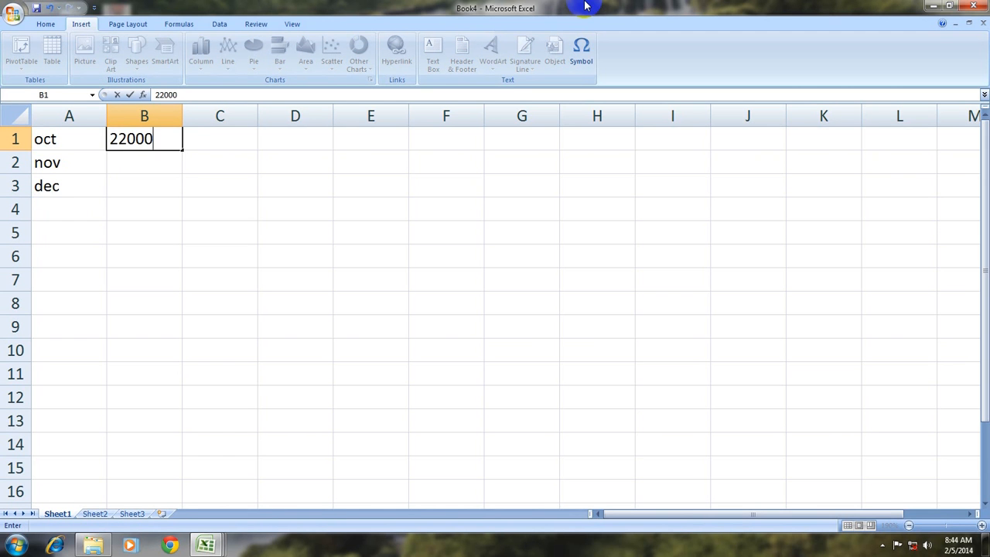
pyautogui.press('Return')
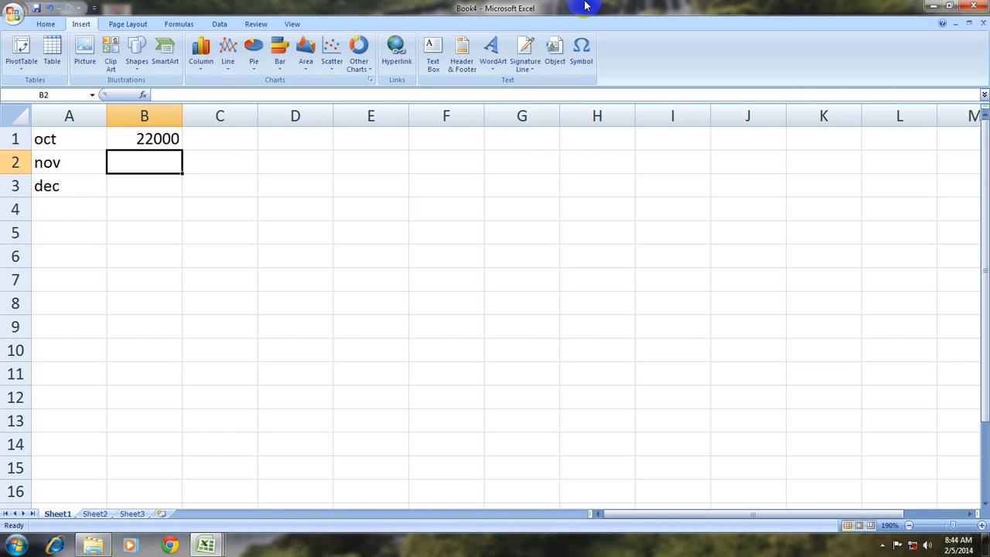
pyautogui.write('23000')
pyautogui.press('Return')
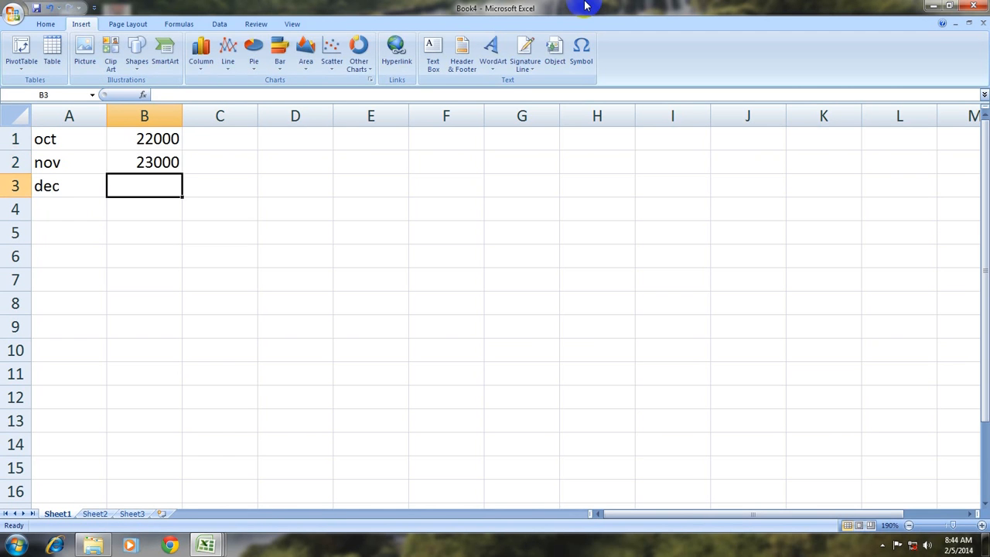
pyautogui.write('24000')
pyautogui.press('Return')
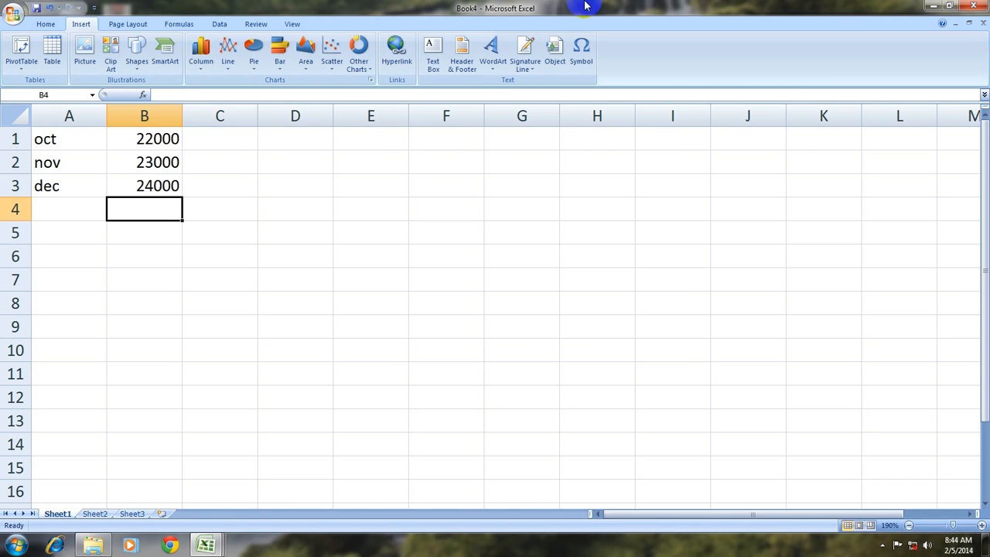
# Total the oct to dec amounts in cell B4 with AutoSum and select the resulting formula cell
pyautogui.moveTo(147, 140); pyautogui.dragTo(142, 207)
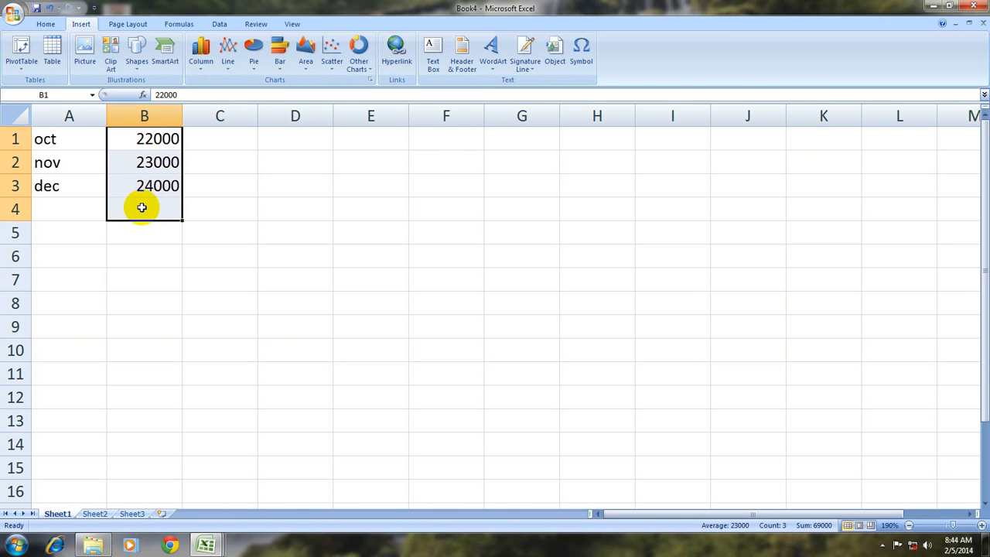
pyautogui.hotkey('alt', '=')
pyautogui.click(141, 209)
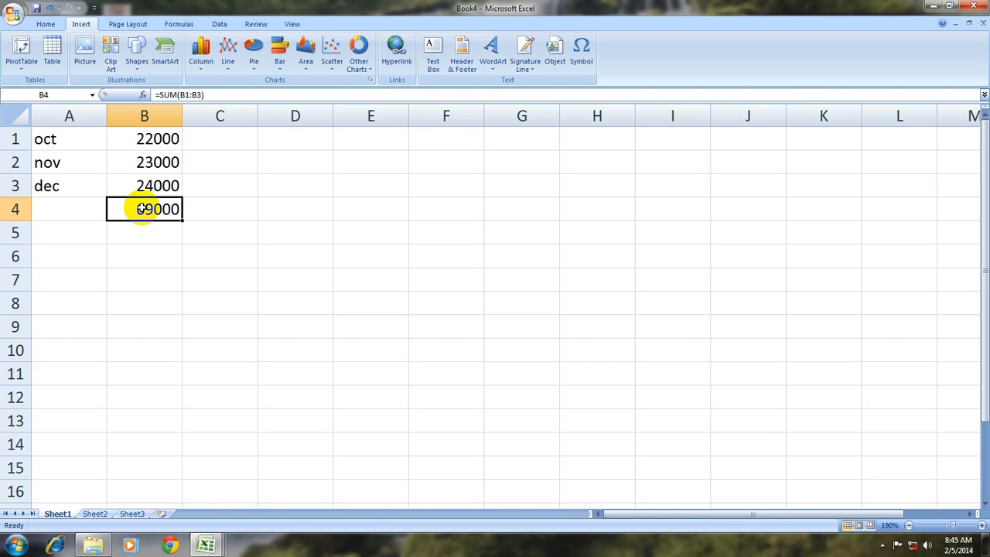
# Create a blank summary workbook and enter the labels first quarter and second quarter in cells A1 and A2
pyautogui.hotkey('ctrl', 'n')
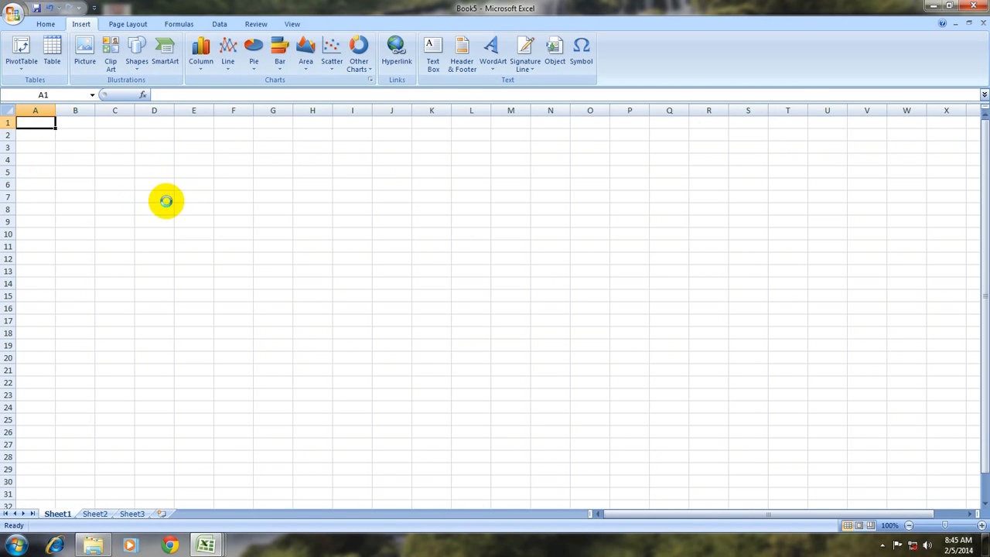
pyautogui.scroll(4, 163, 205)
pyautogui.scroll(2, 163, 205)
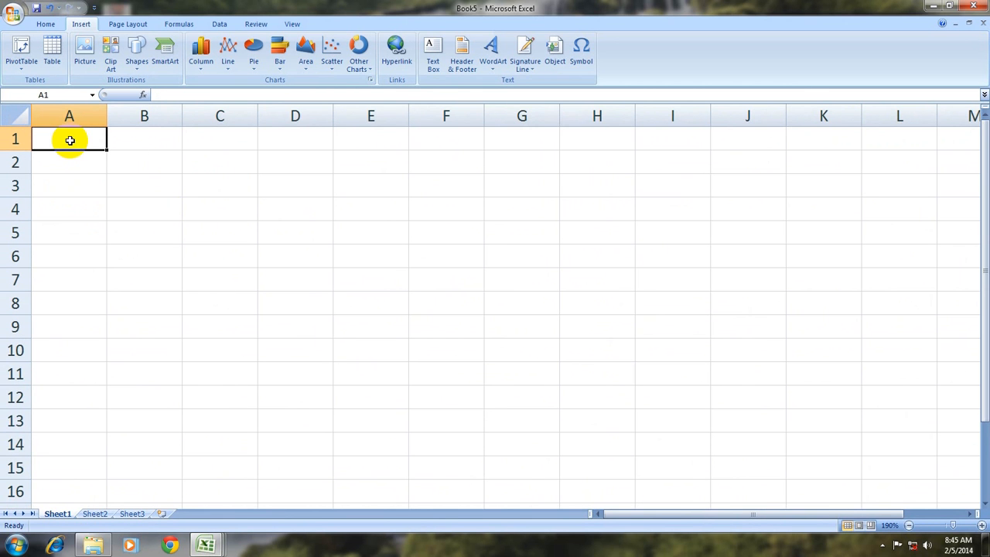
pyautogui.write('first q')
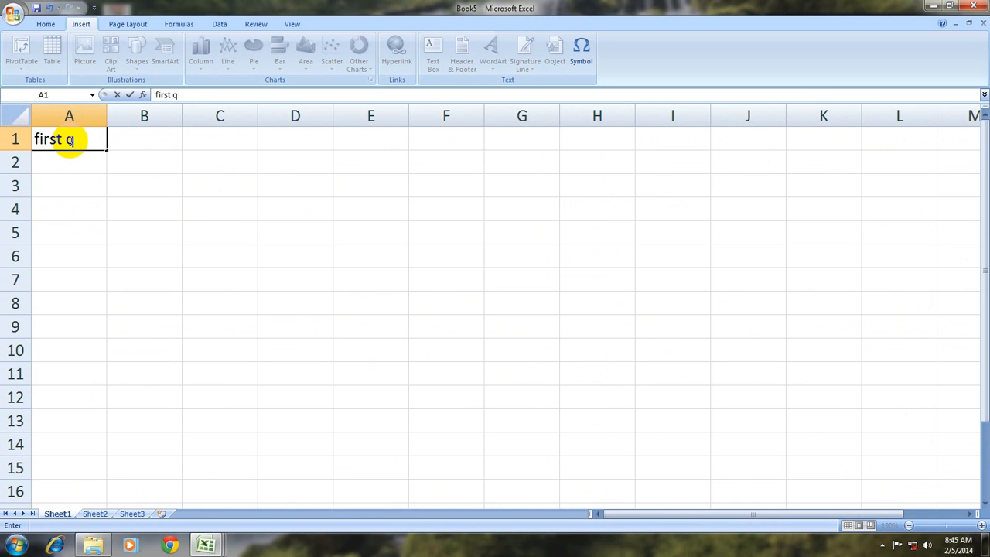
pyautogui.write('uarter')
pyautogui.press('Return')
pyautogui.write('s')
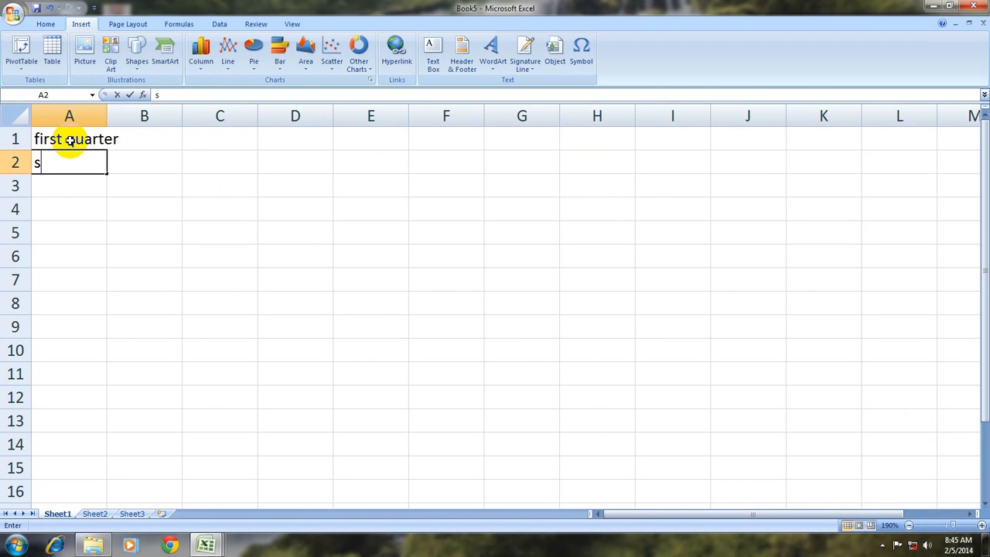
pyautogui.write('econd ')
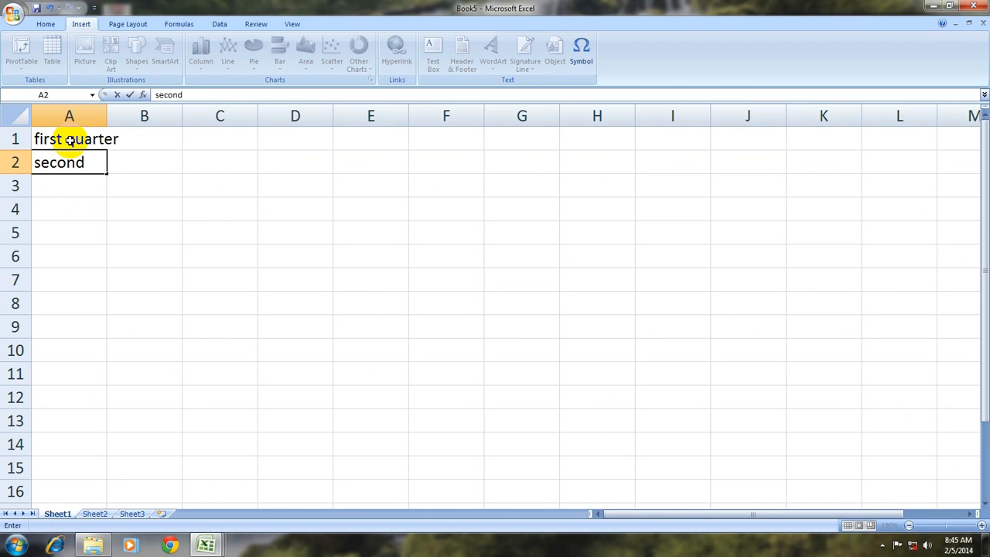
pyautogui.write('quarter')
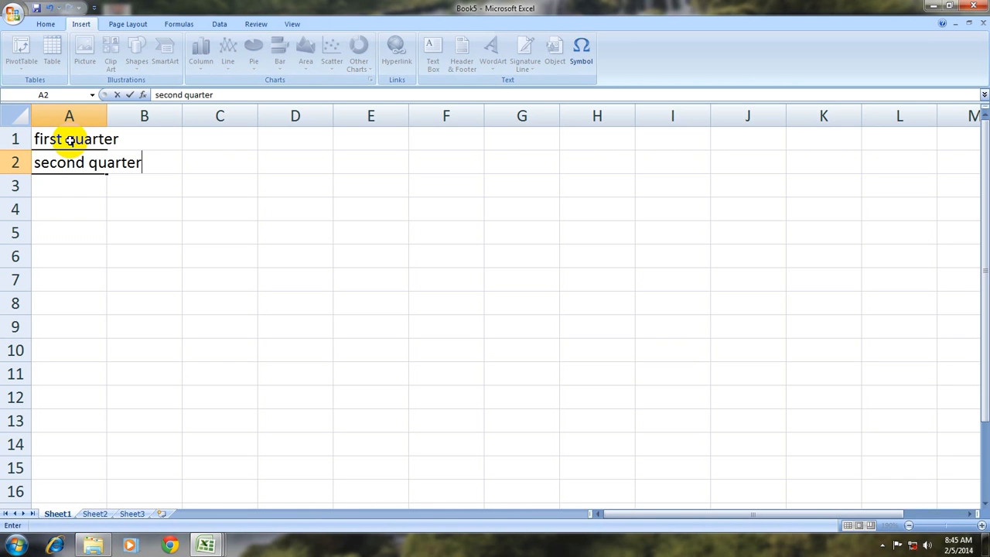
pyautogui.press('Return')
# Enter the labels third quarter and fourth quarter in cells A3 and A4, and auto-fit column A to its text
pyautogui.write('thi')
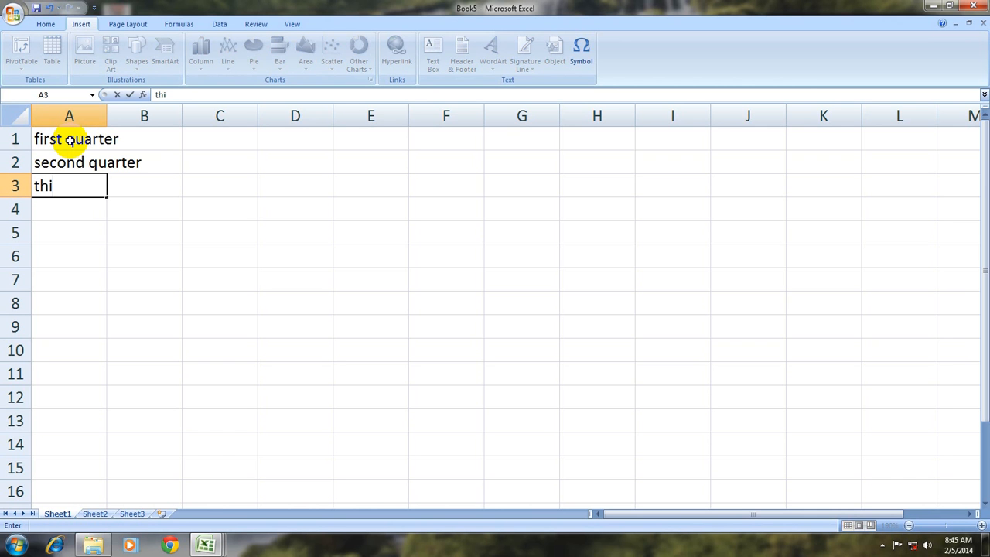
pyautogui.write('rd quarter')
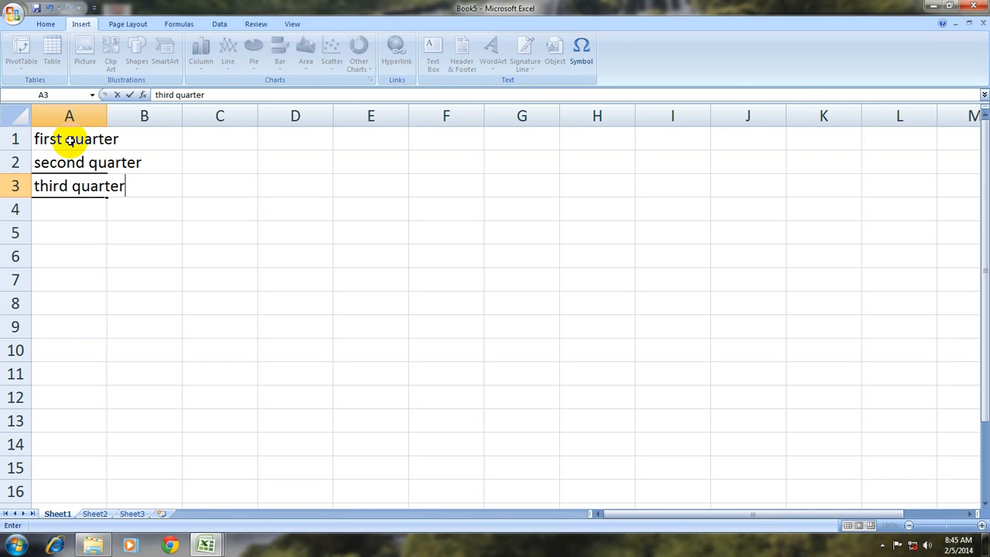
pyautogui.press('Return')
pyautogui.write('fo')
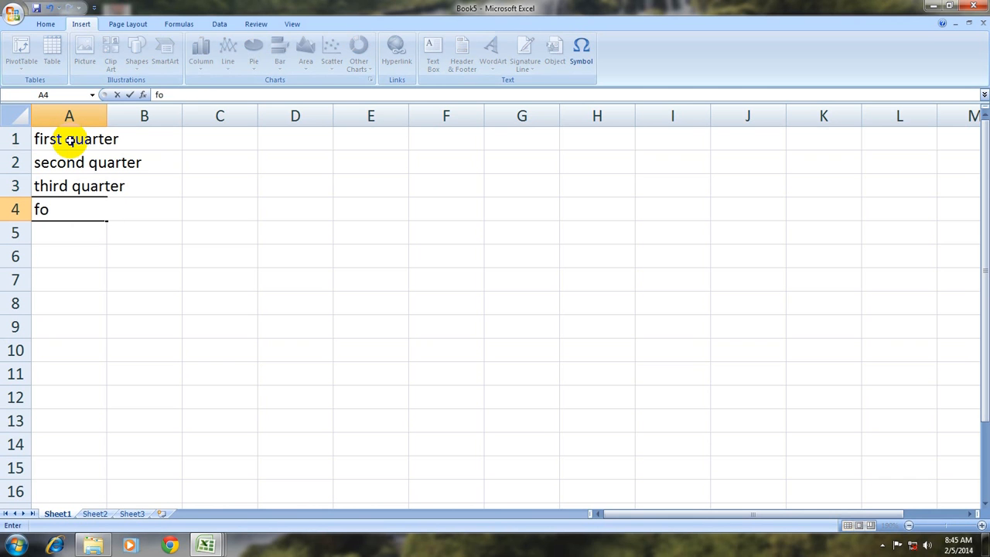
pyautogui.write('urth qa')
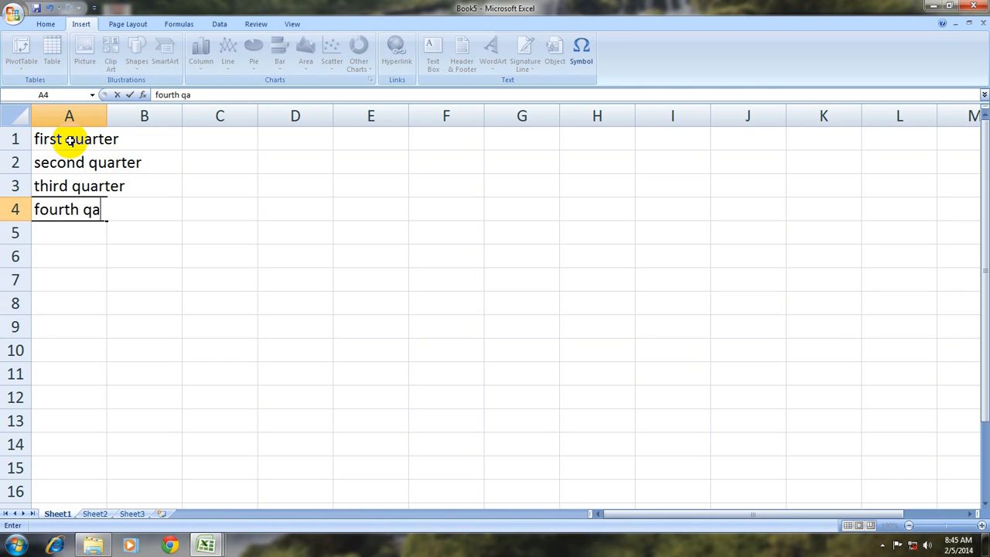
pyautogui.press('BackSpace')
pyautogui.write('uarter')
pyautogui.click(80, 249)
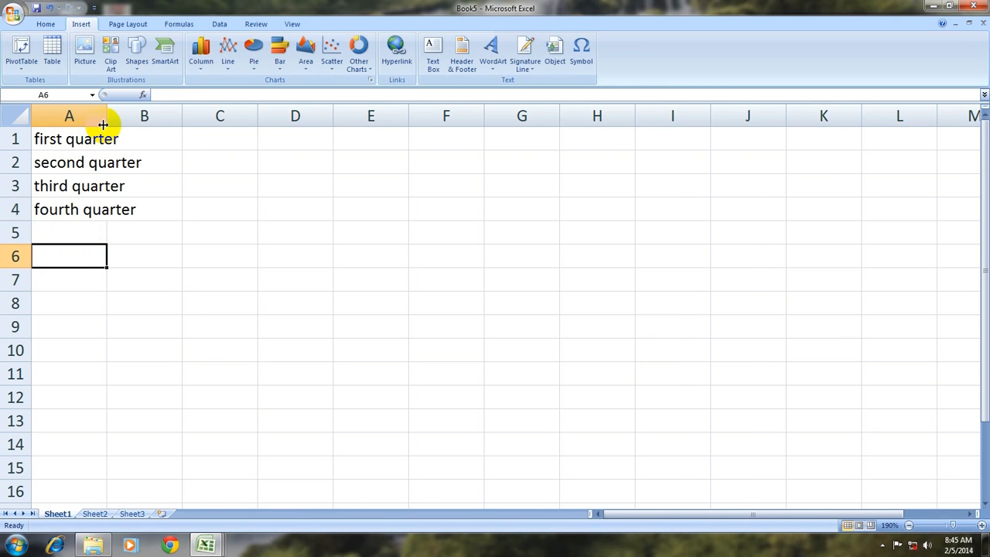
pyautogui.doubleClick(103, 124)
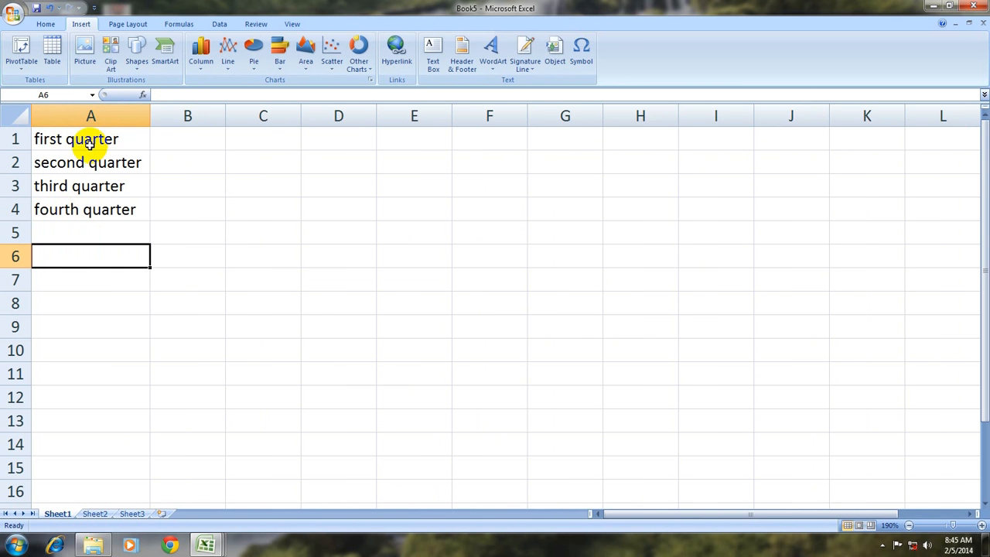
# Link cell B1 for the first quarter to the total in cell B4 on Sheet1 of Book1
pyautogui.click(170, 144)
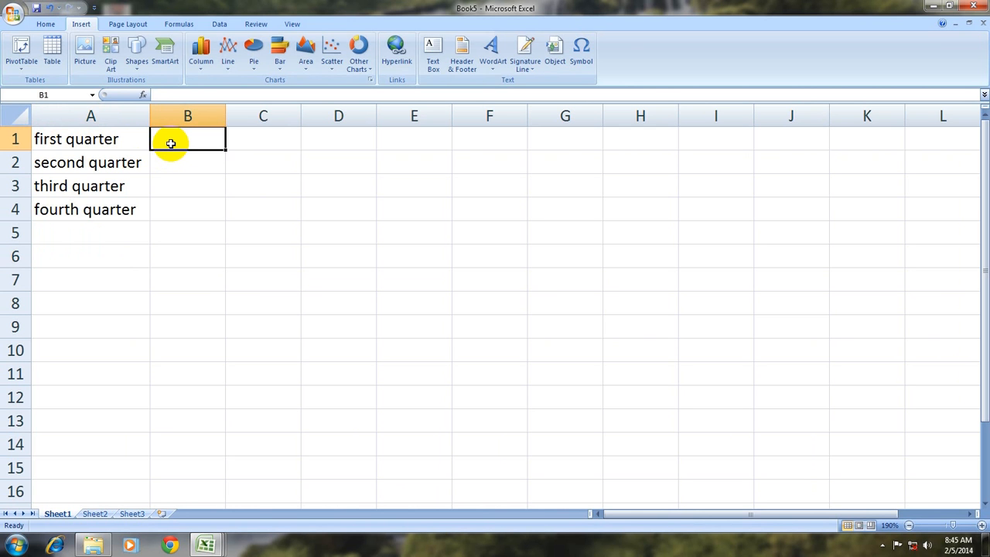
pyautogui.write('=')
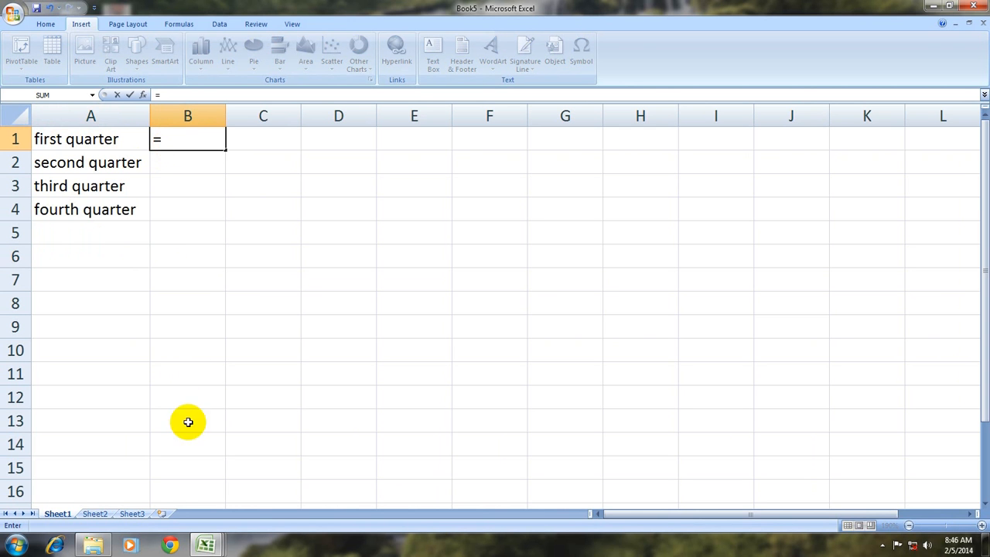
pyautogui.click(207, 544)
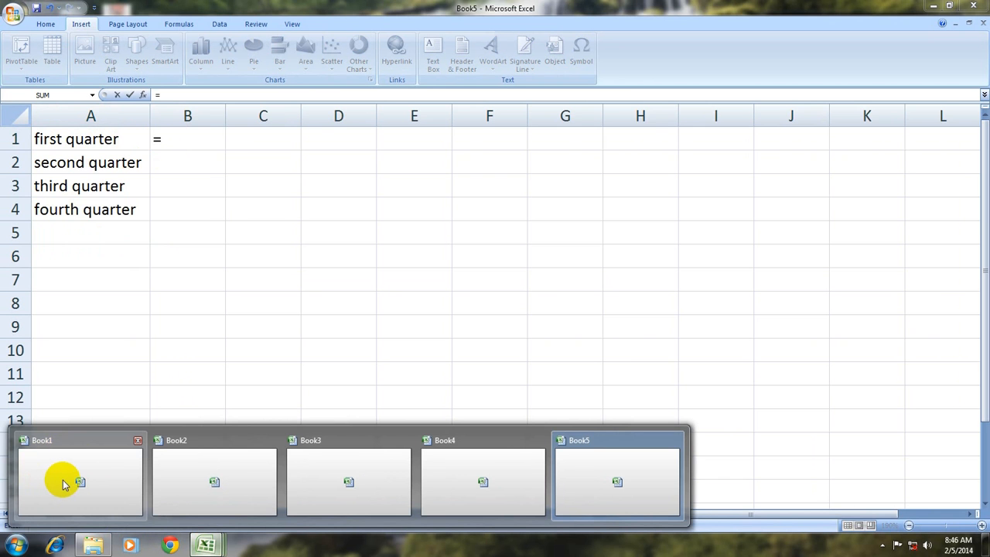
pyautogui.click(63, 481)
pyautogui.click(179, 244)
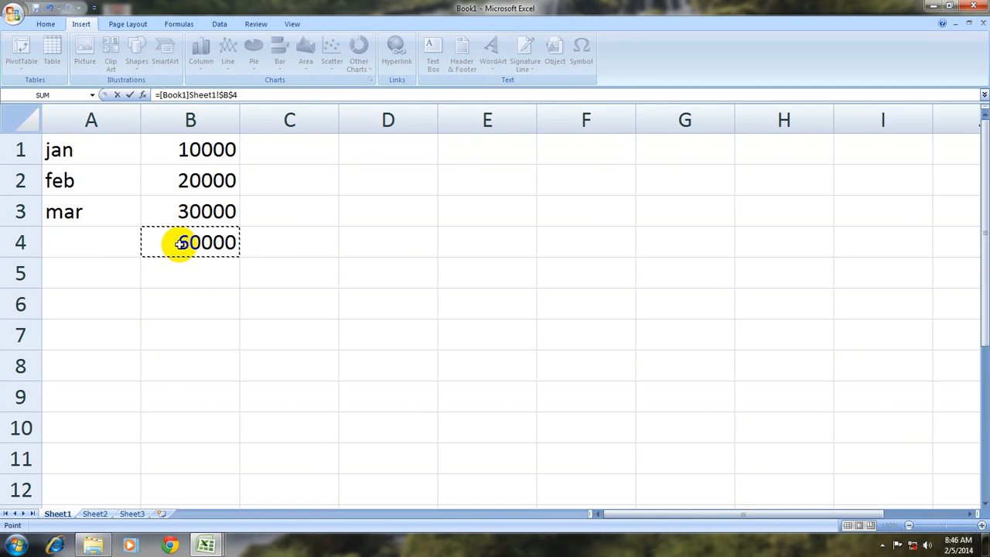
pyautogui.press('Return')
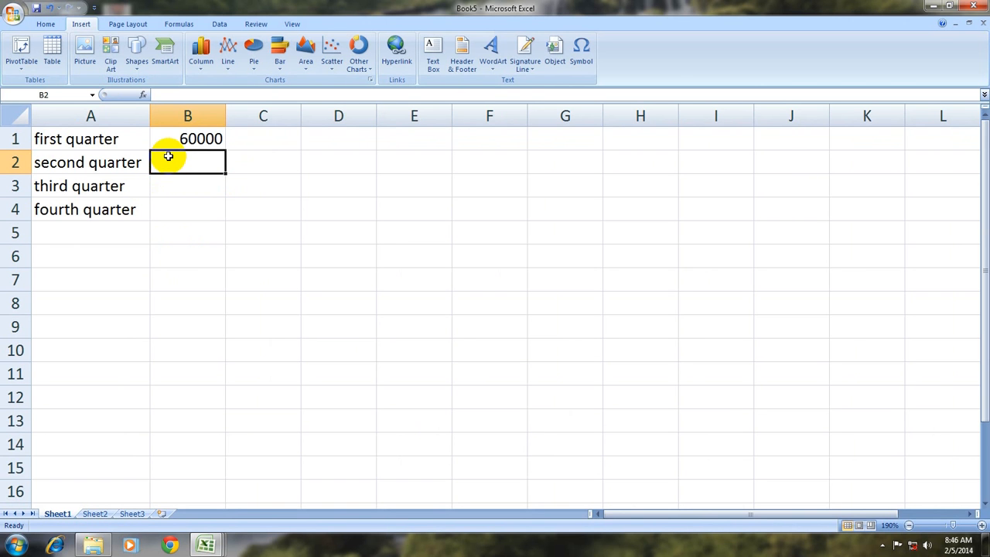
# Link cell B2 for the second quarter to the total in cell B4 on Sheet1 of Book2
pyautogui.write('=')
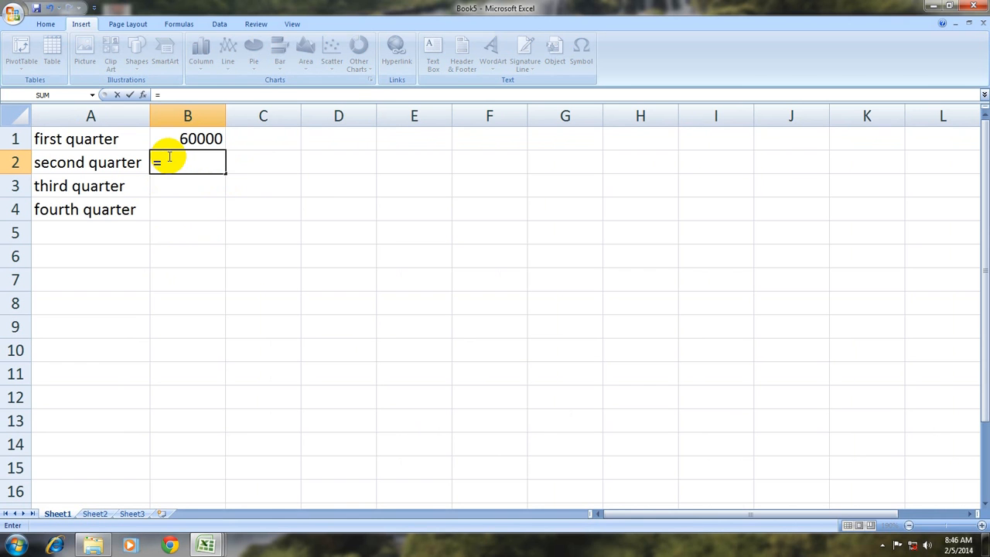
pyautogui.moveTo(205, 544)
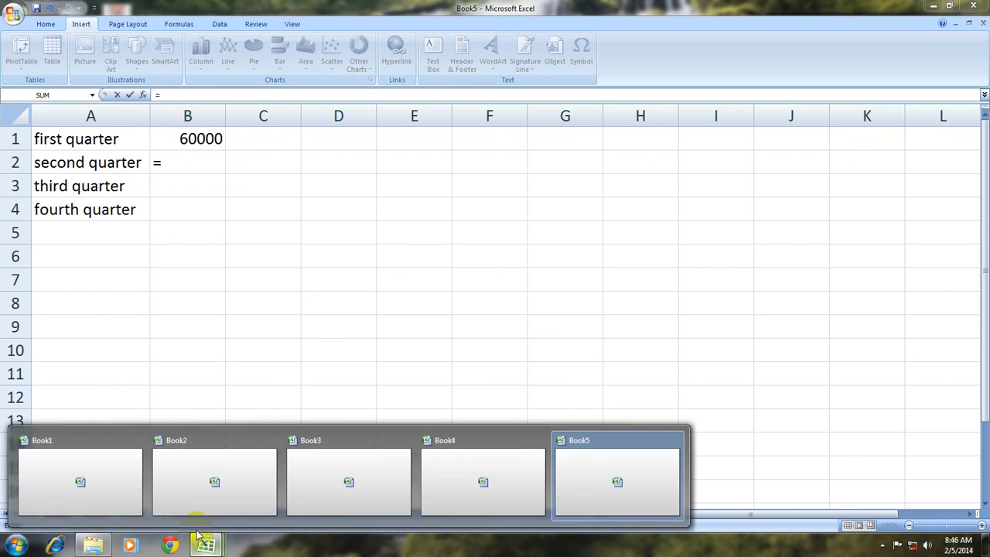
pyautogui.click(178, 475)
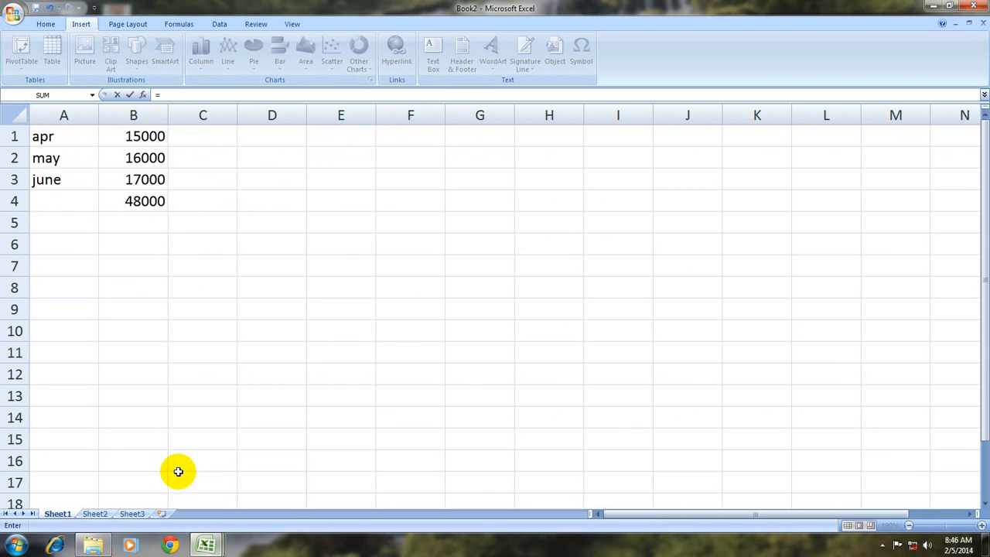
pyautogui.click(133, 201)
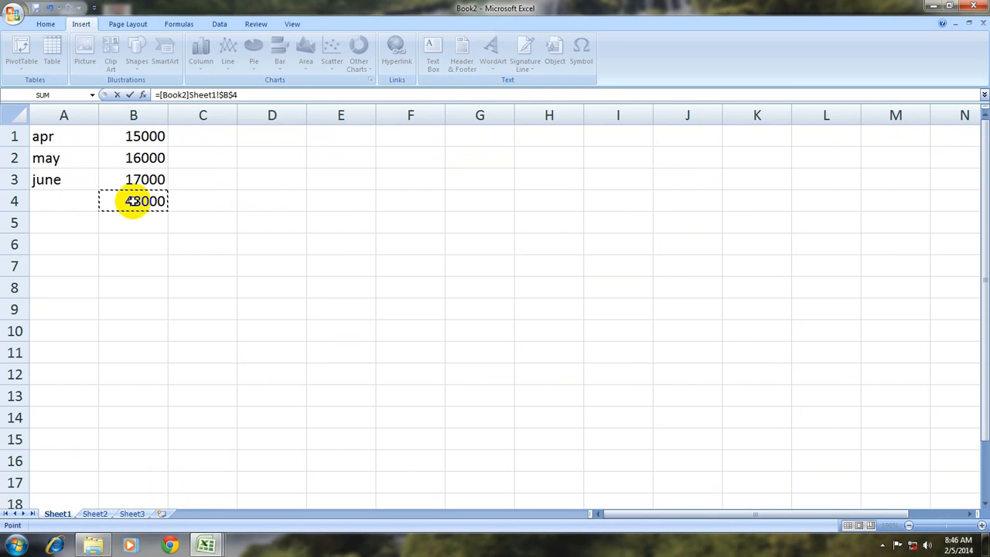
pyautogui.press('Return')
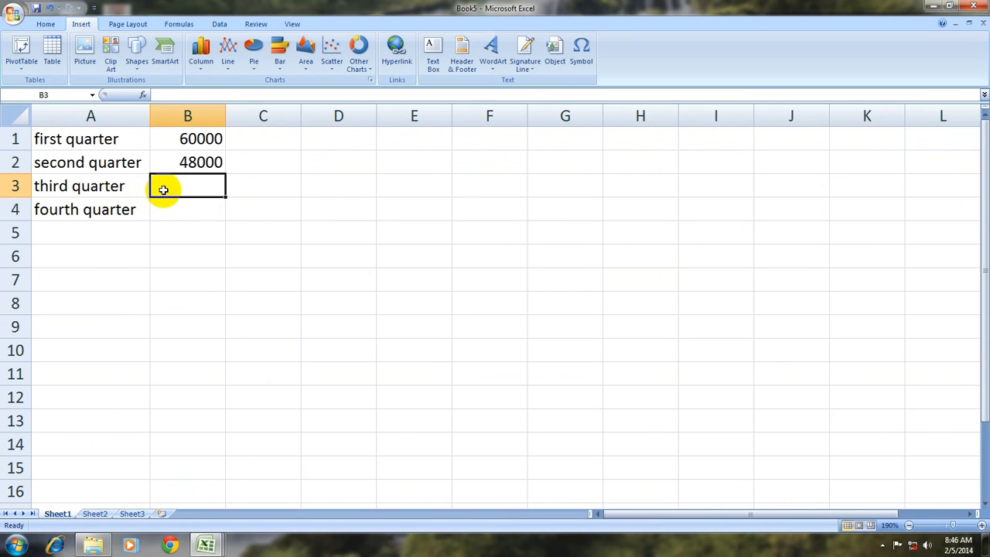
# Link cell B3 for the third quarter to the total in cell B4 on Sheet1 of Book3
pyautogui.write('=')
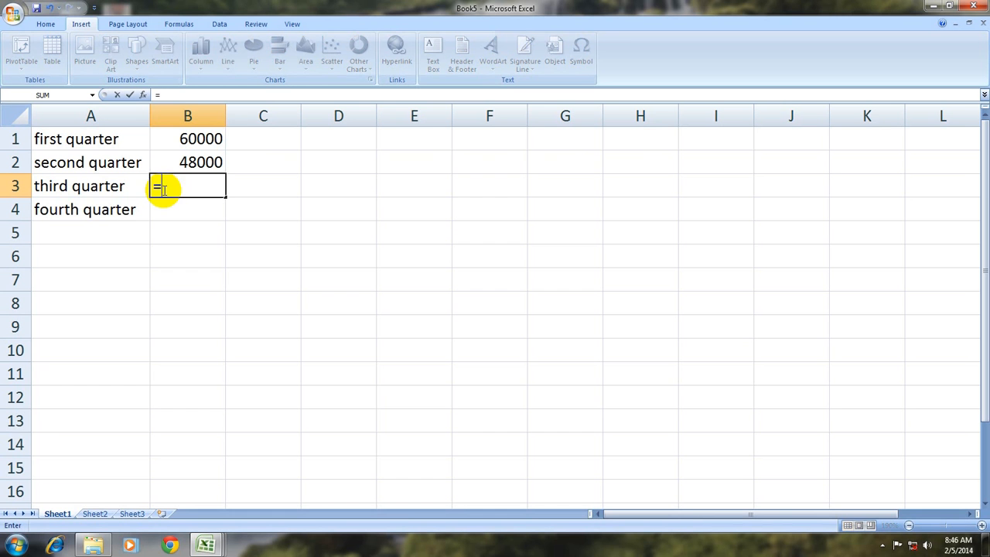
pyautogui.moveTo(205, 545)
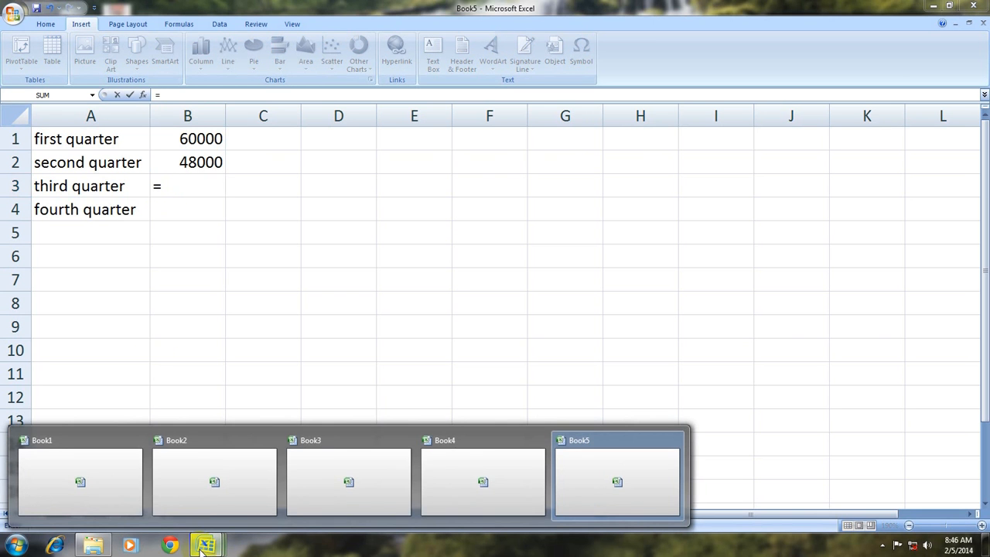
pyautogui.click(343, 477)
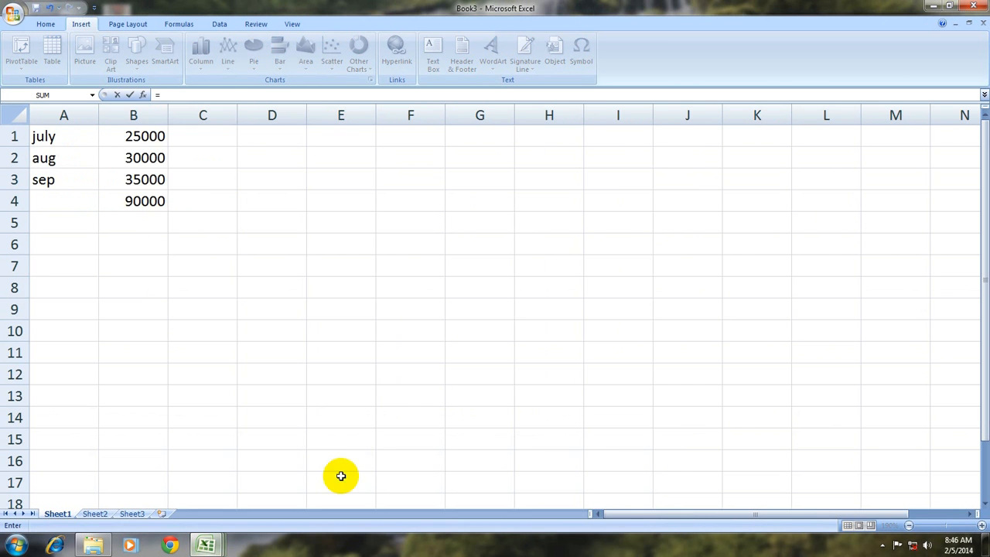
pyautogui.click(133, 201)
pyautogui.press('Return')
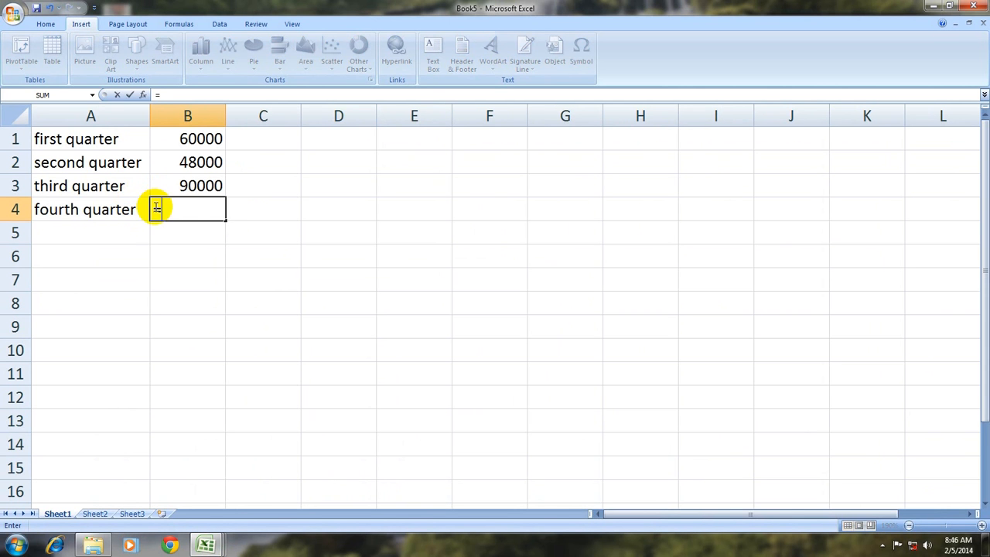
# Link cell B4 for the fourth quarter to the total in cell B4 on Sheet1 of Book4
pyautogui.write('=')
pyautogui.moveTo(207, 542)
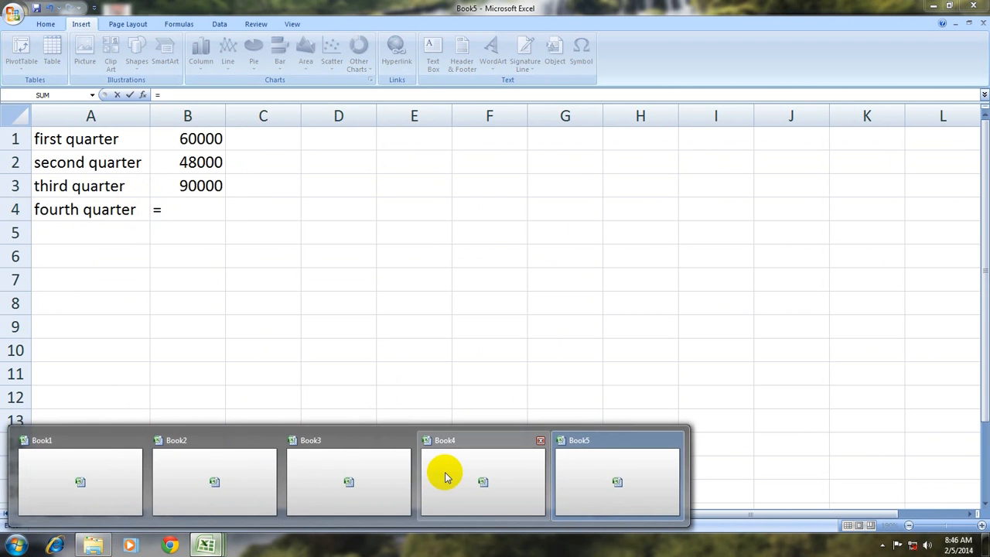
pyautogui.click(445, 477)
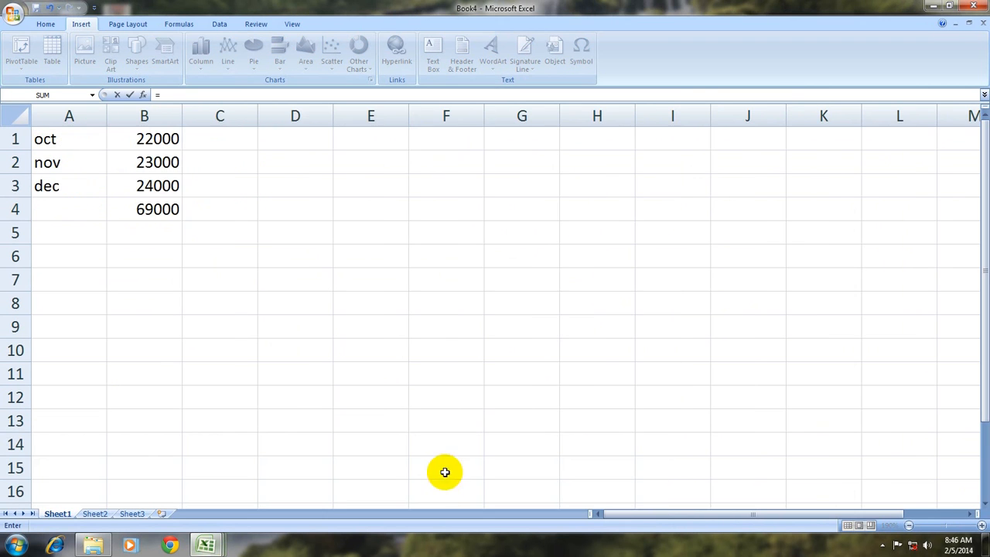
pyautogui.click(145, 209)
pyautogui.press('Return')
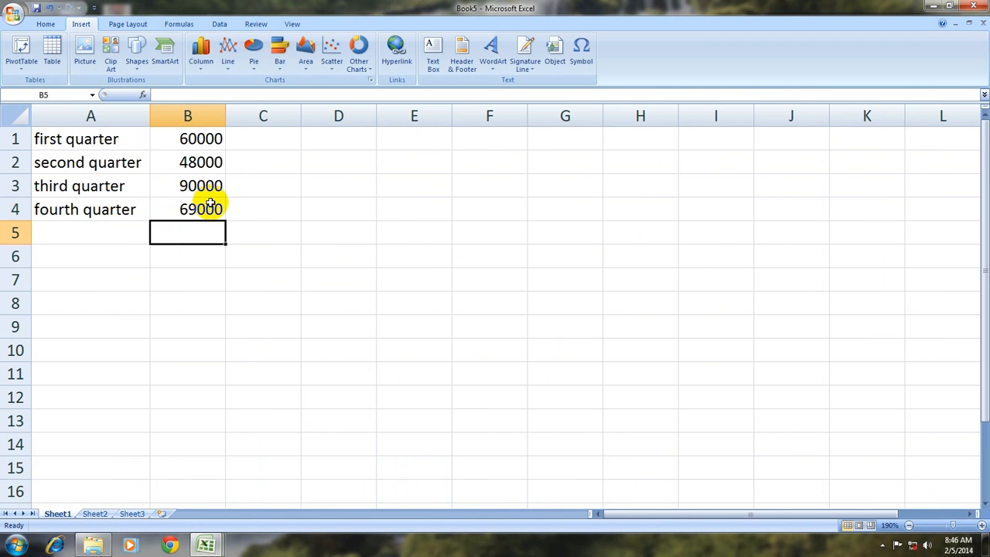
# Total the four linked quarter amounts in cell B5 with AutoSum and select the resulting formula cell
pyautogui.moveTo(196, 137); pyautogui.dragTo(189, 228)
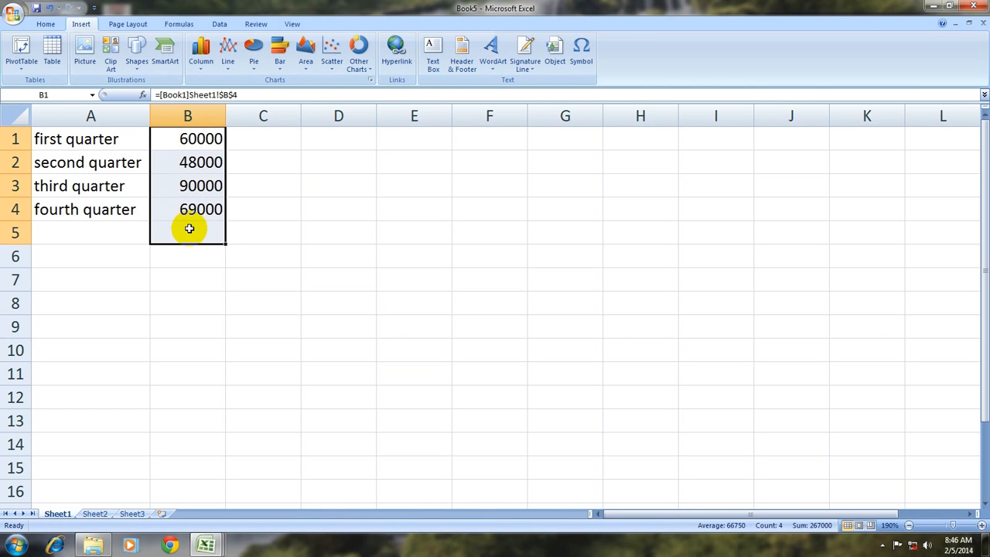
pyautogui.hotkey('alt', '=')
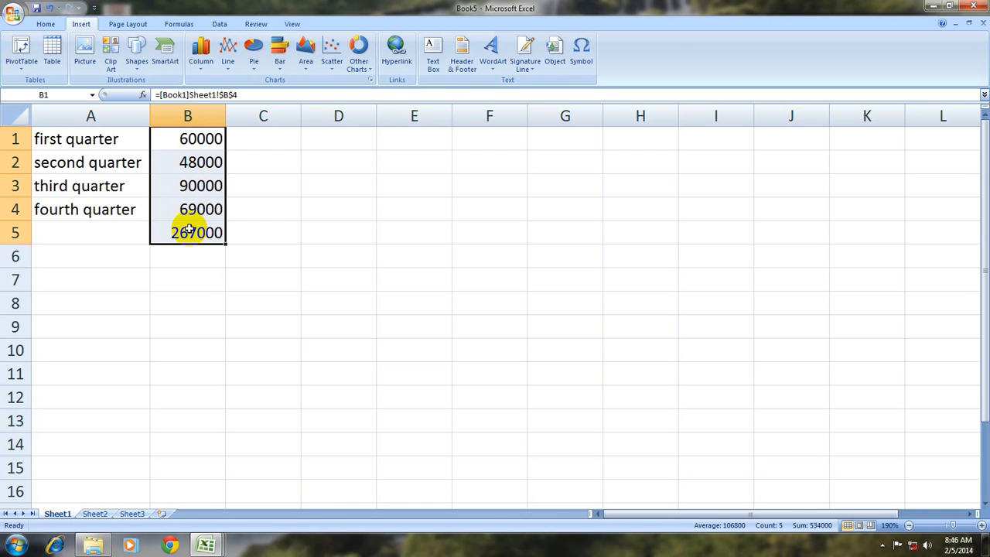
pyautogui.click(189, 232)
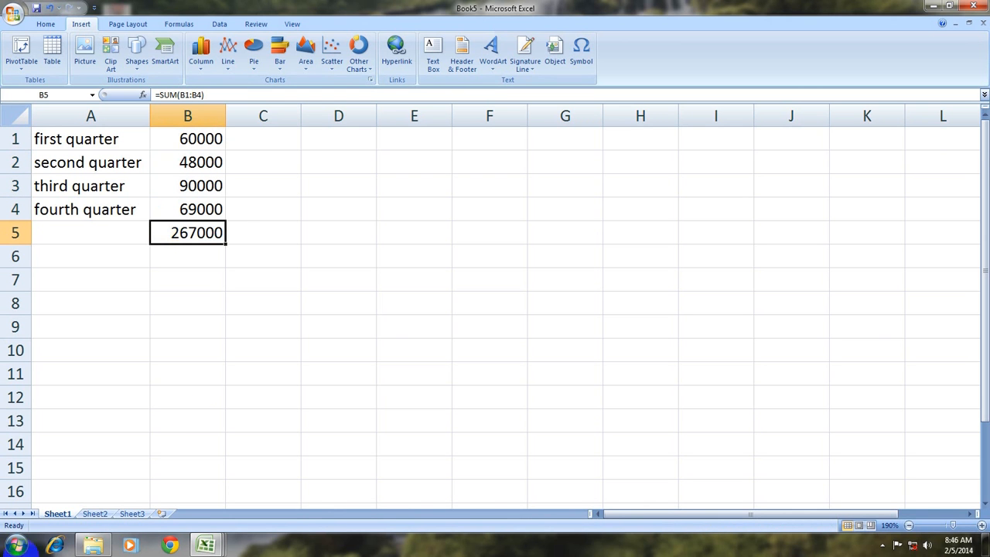
# Close the summary workbook with saving its changes, and create and open a folder named hyperlink on the Desktop as its save location
pyautogui.click(984, 23)
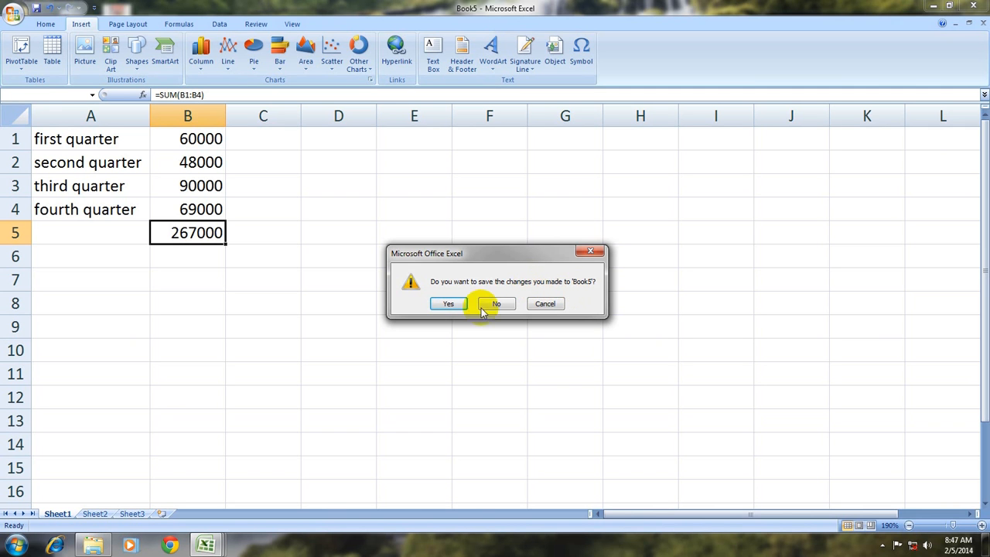
pyautogui.click(452, 304)
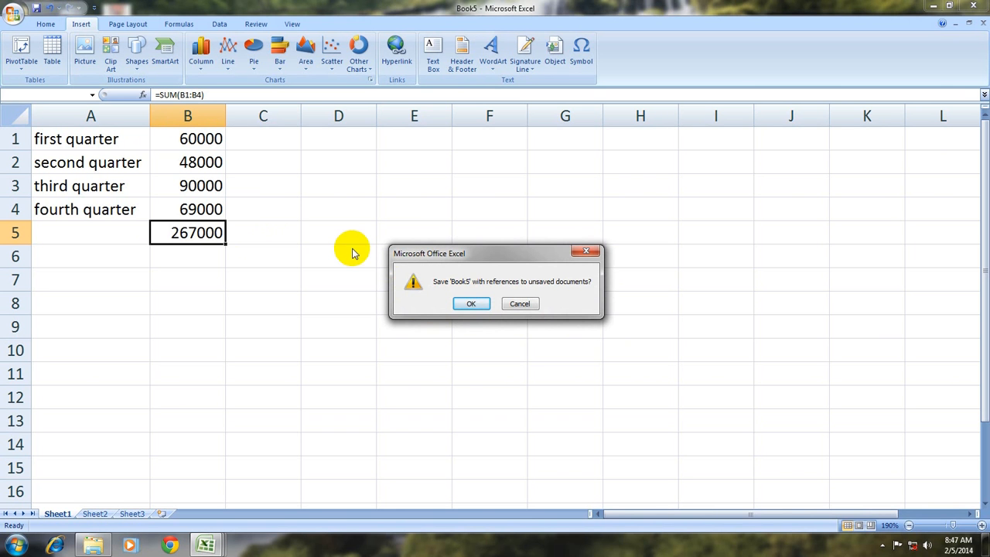
pyautogui.click(471, 304)
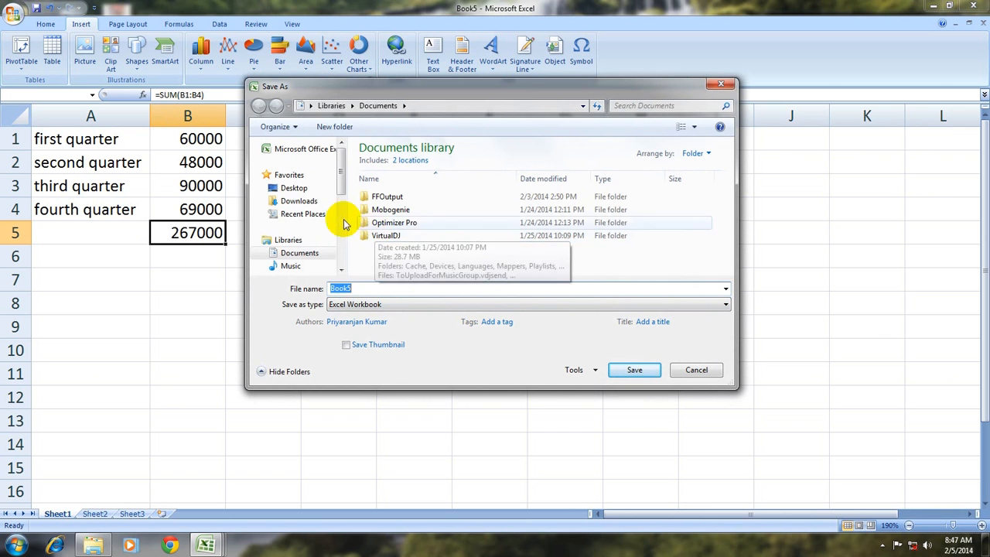
pyautogui.click(303, 188)
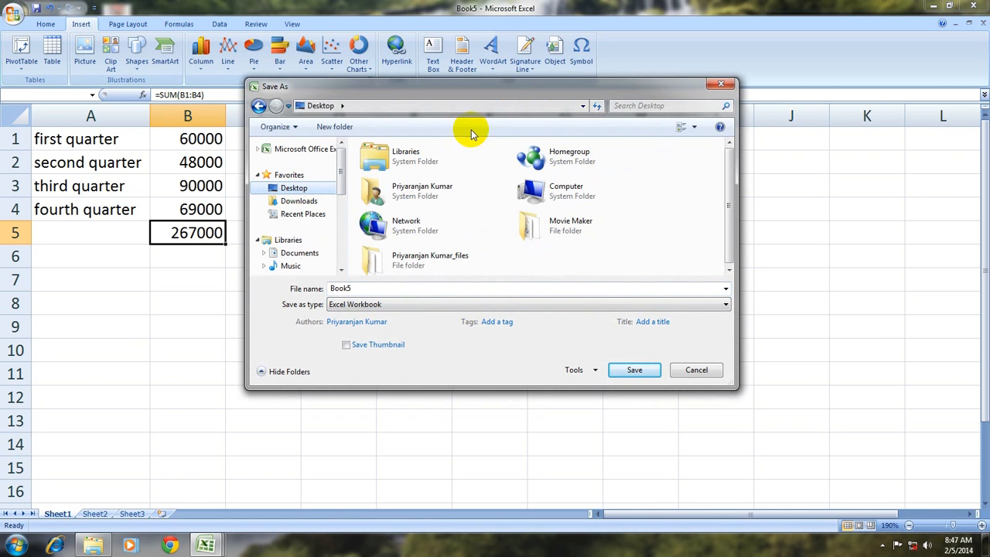
pyautogui.click(341, 128)
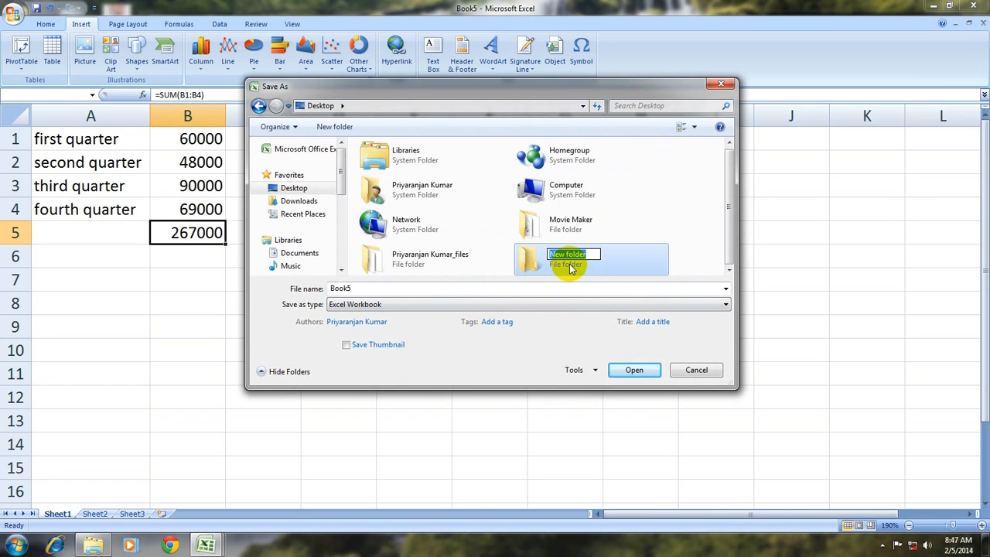
pyautogui.write('hyper')
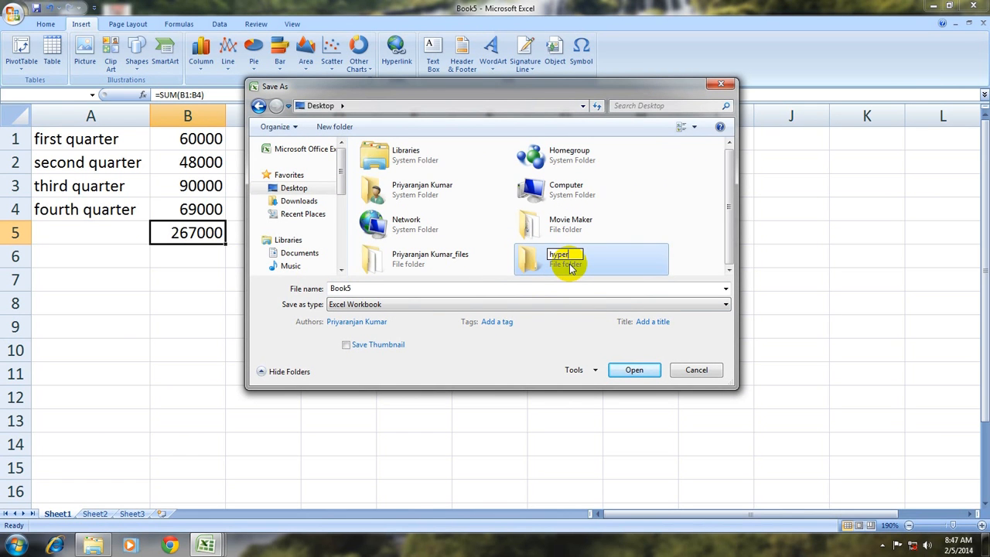
pyautogui.write('link')
pyautogui.press('Return')
pyautogui.doubleClick(570, 267)
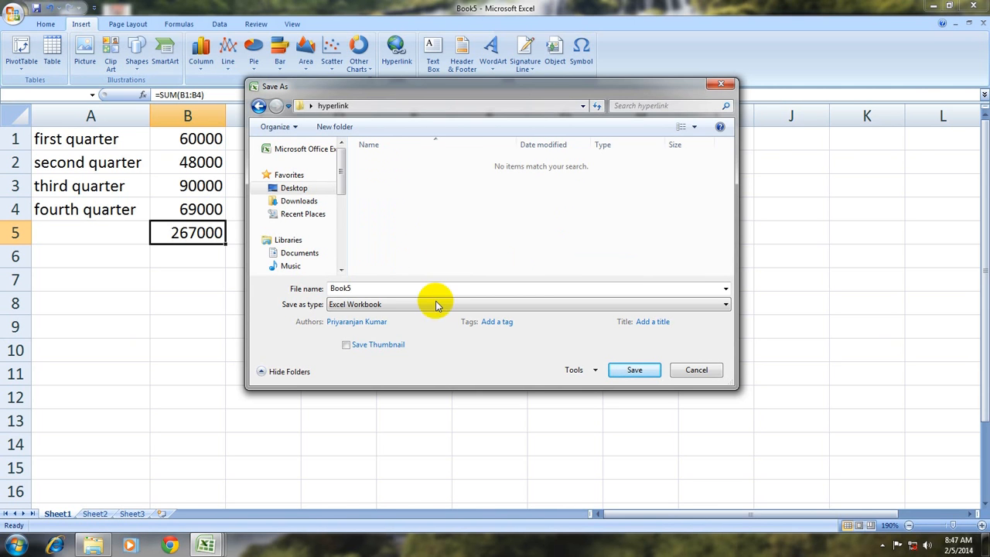
# Save the summary workbook in the hyperlink folder under the name master file
pyautogui.doubleClick(395, 287)
pyautogui.write('mas')
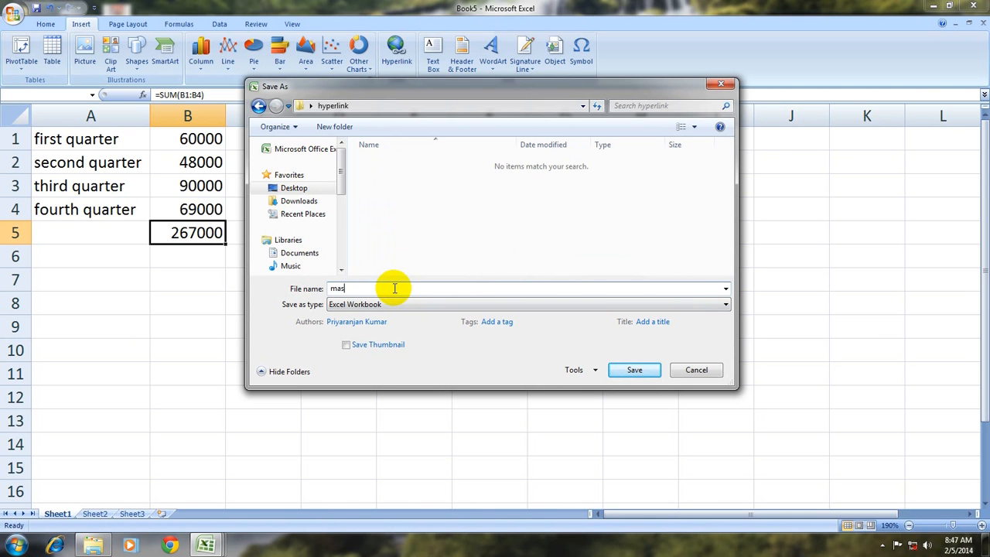
pyautogui.write('ter file')
pyautogui.click(633, 369)
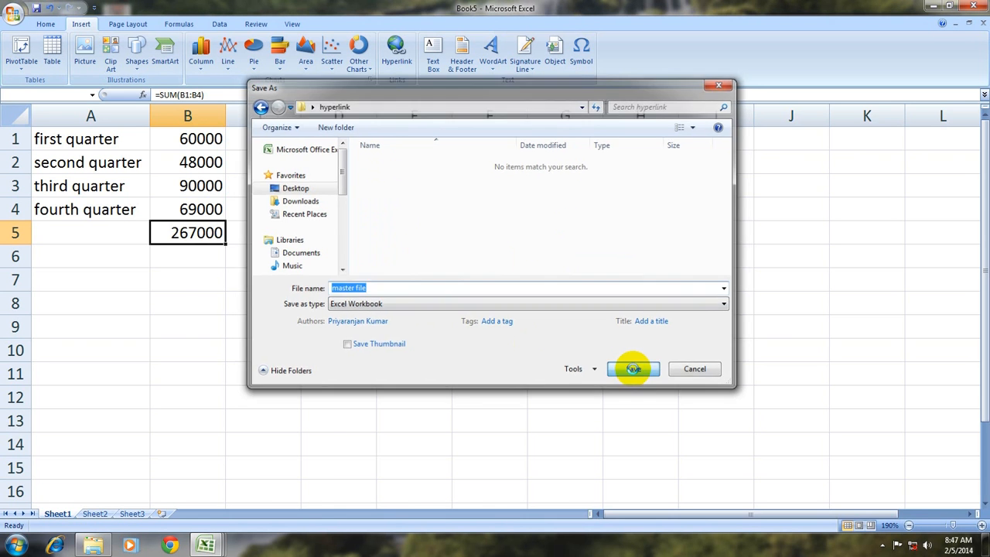
# Close the oct to dec workbook, saving it in the hyperlink folder as fourth q
pyautogui.hotkey('alt', 'Tab')
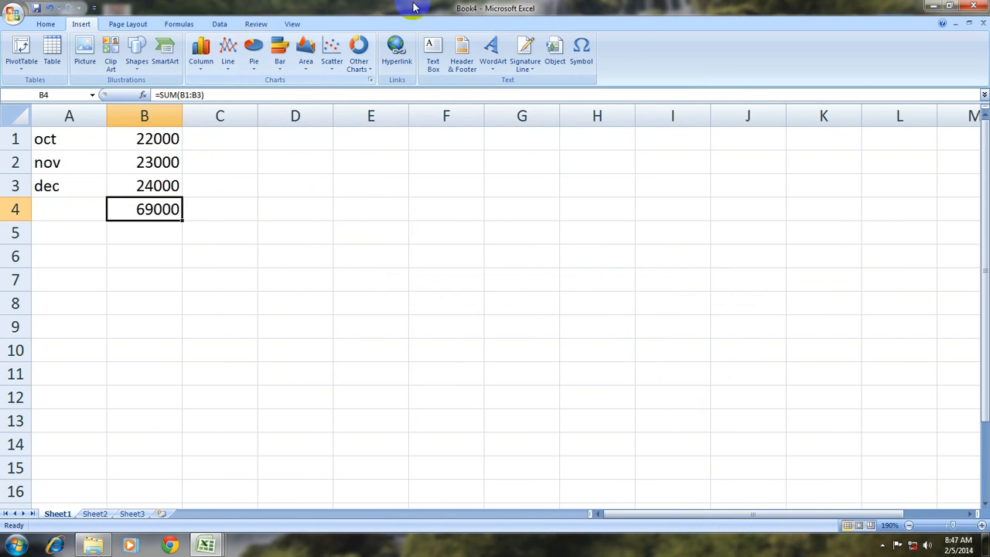
pyautogui.click(984, 26)
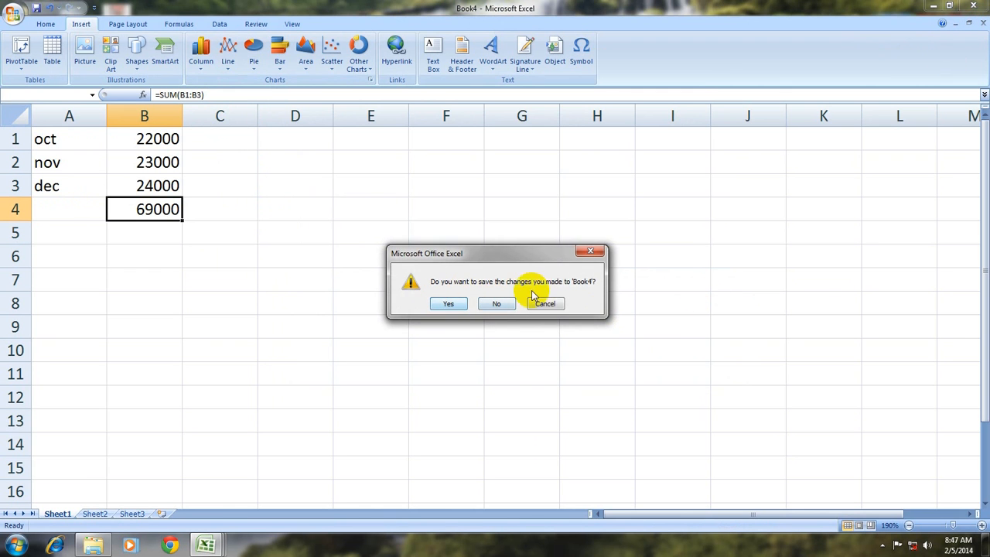
pyautogui.click(452, 304)
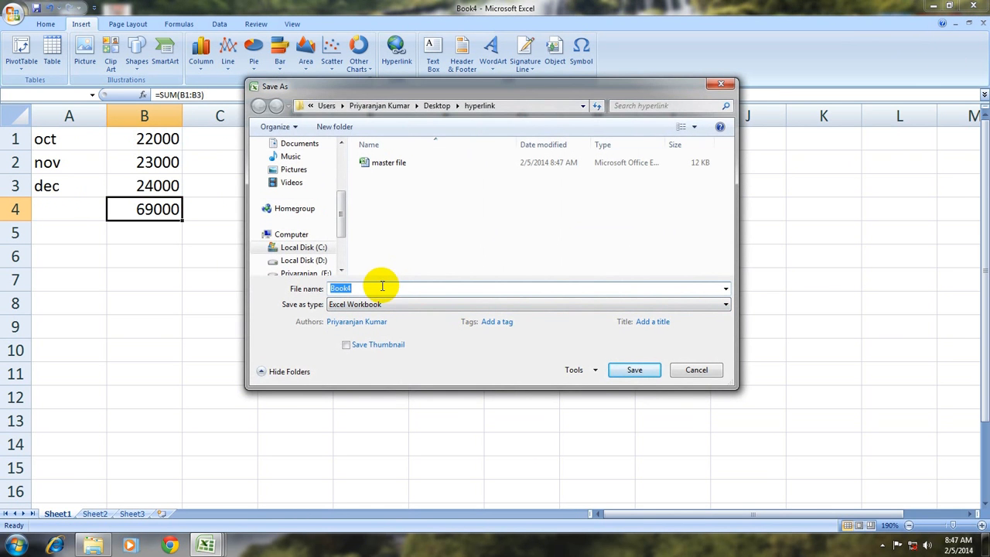
pyautogui.write('fourth w')
pyautogui.press('BackSpace')
pyautogui.write('q')
pyautogui.click(633, 371)
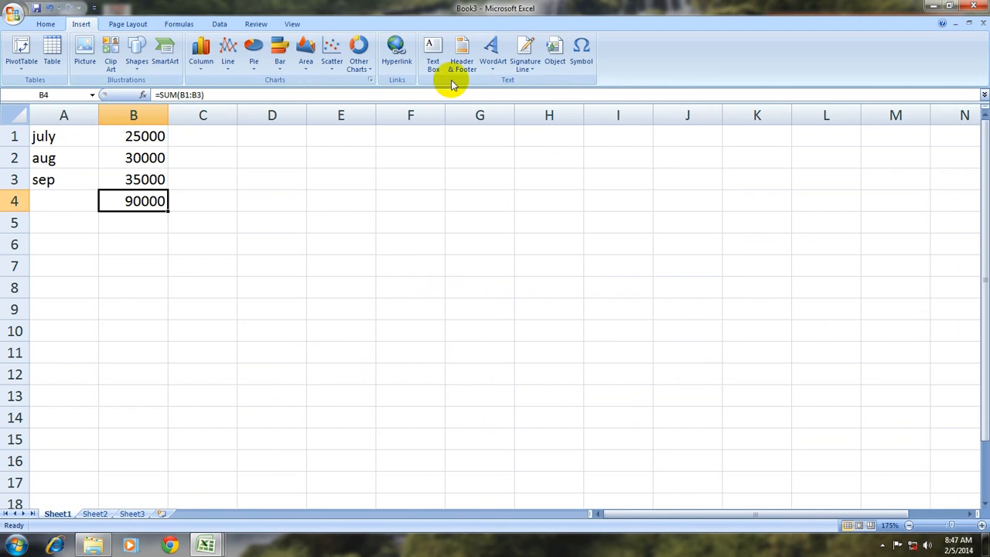
# Close the july to sep workbook, saving it in the hyperlink folder as third q
pyautogui.click(984, 25)
pyautogui.click(452, 305)
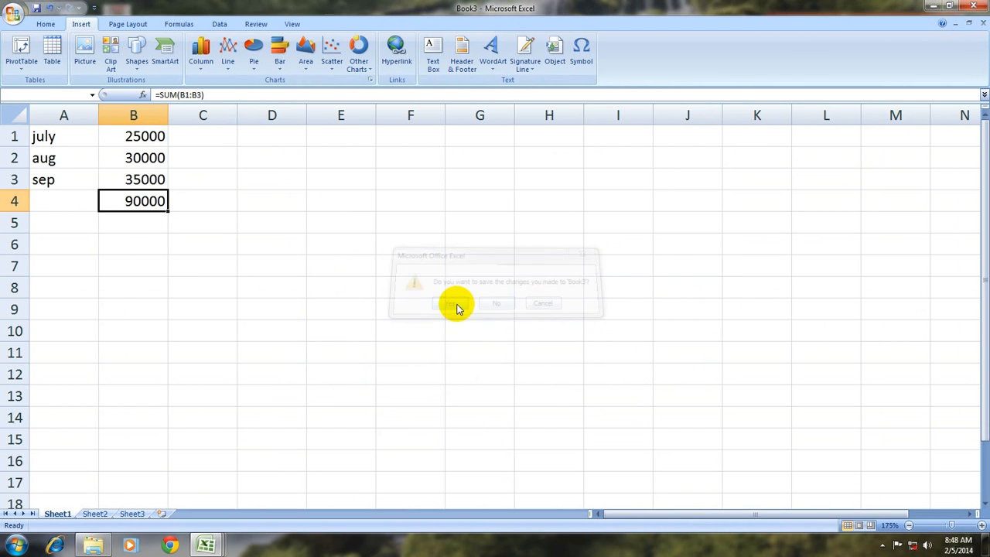
pyautogui.write('third q')
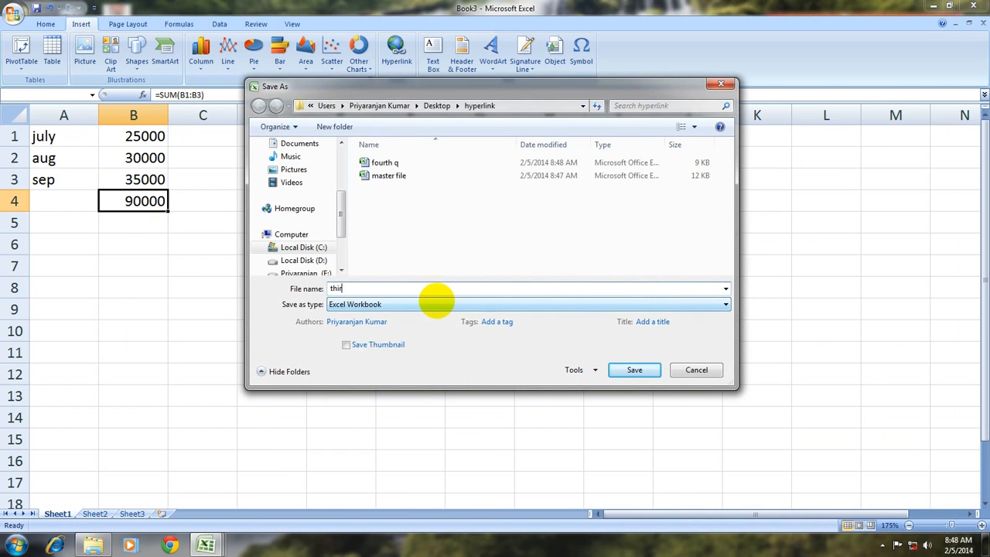
pyautogui.click(634, 370)
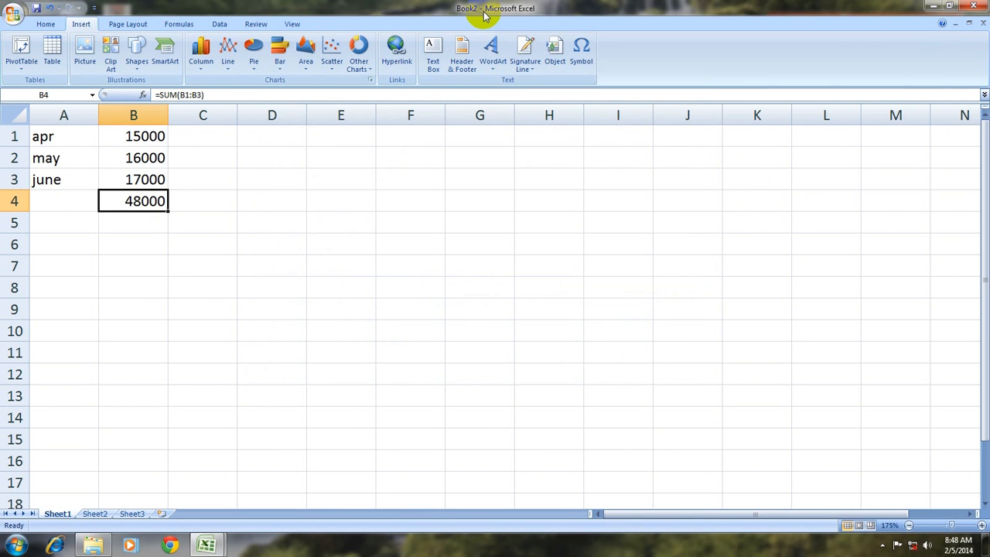
# Close the apr to june workbook, saving it in the hyperlink folder as second q
pyautogui.click(983, 24)
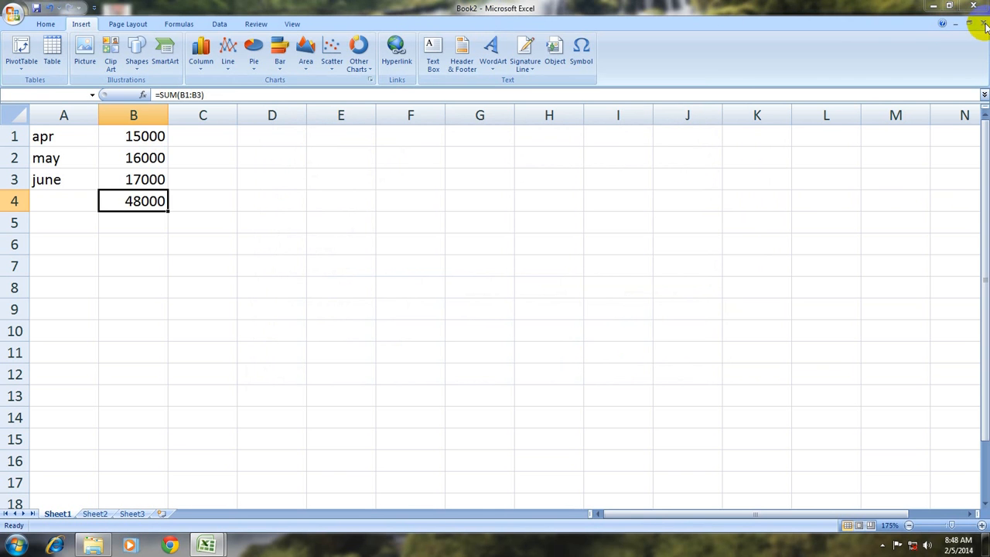
pyautogui.click(453, 304)
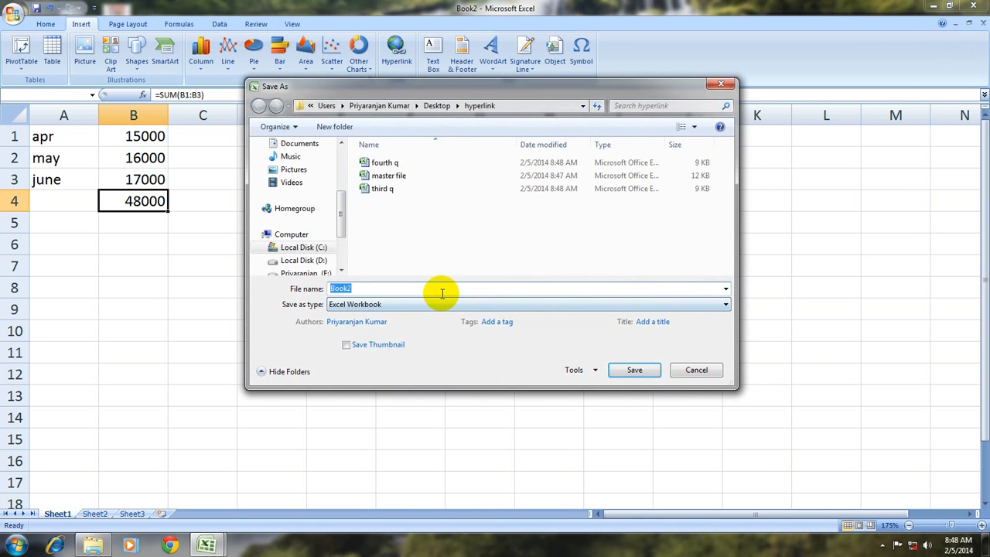
pyautogui.write('second q')
pyautogui.click(627, 372)
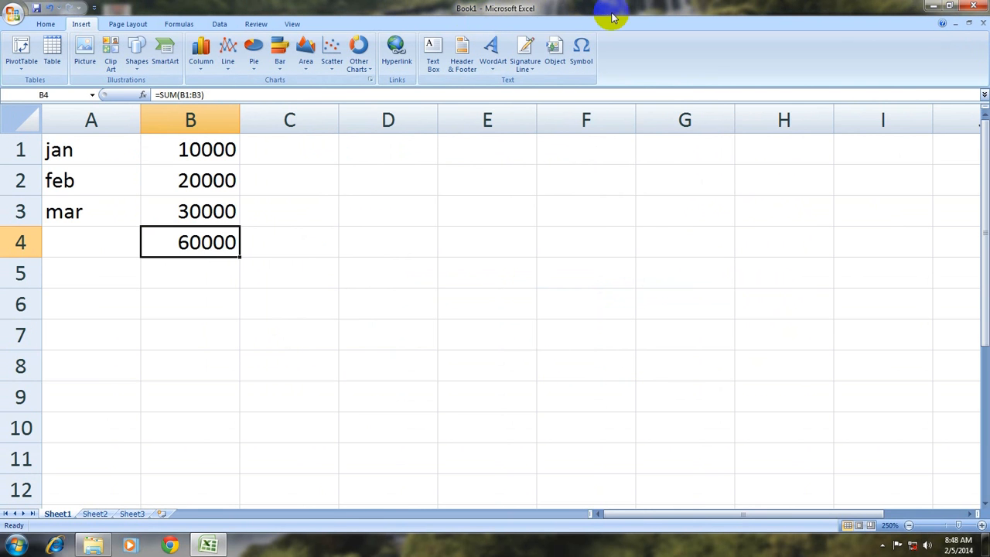
# Close the jan to mar workbook, saving it in the hyperlink folder as first q
pyautogui.click(984, 26)
pyautogui.click(449, 302)
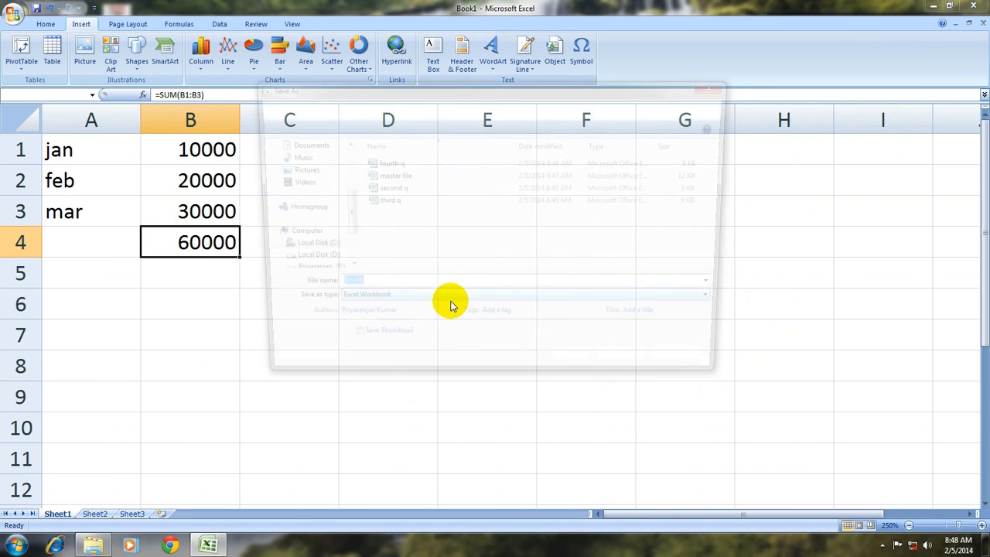
pyautogui.write('fir')
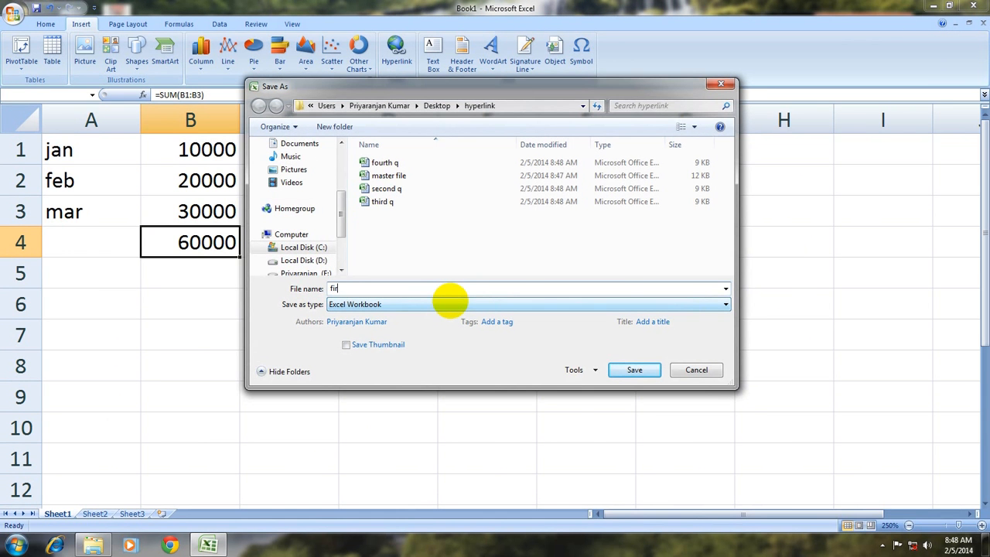
pyautogui.write('st qua')
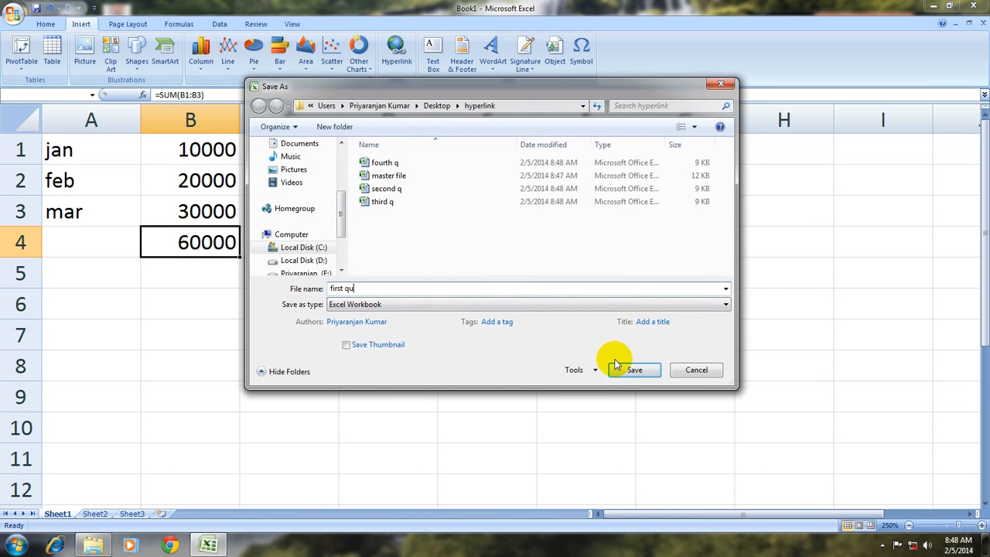
pyautogui.click(615, 365)
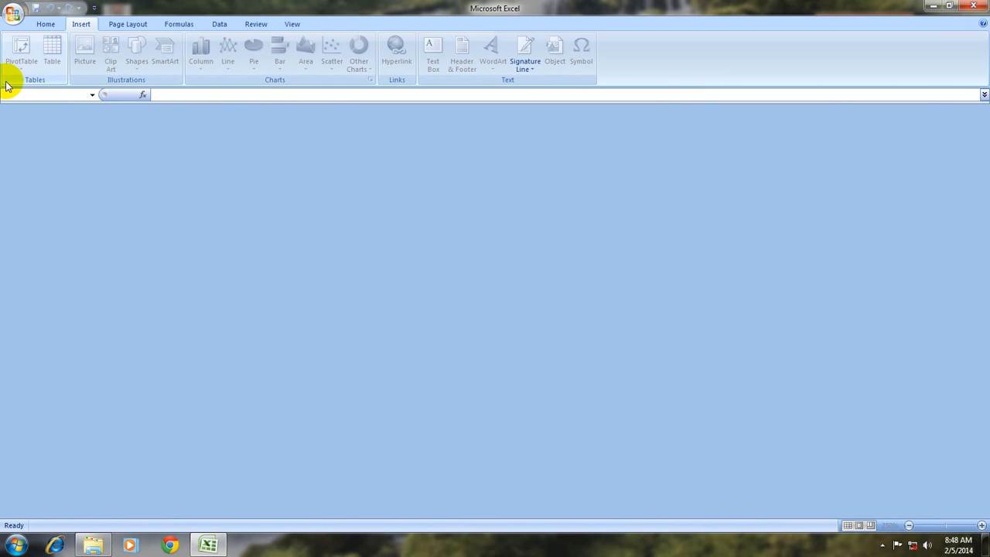
# Open the master file workbook from the hyperlink folder on the Desktop
pyautogui.click(12, 14)
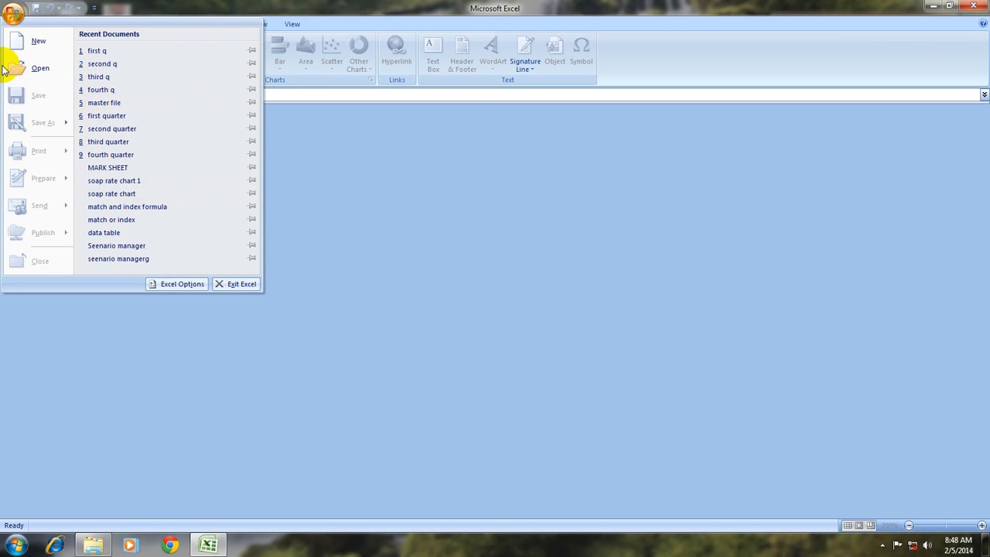
pyautogui.click(32, 69)
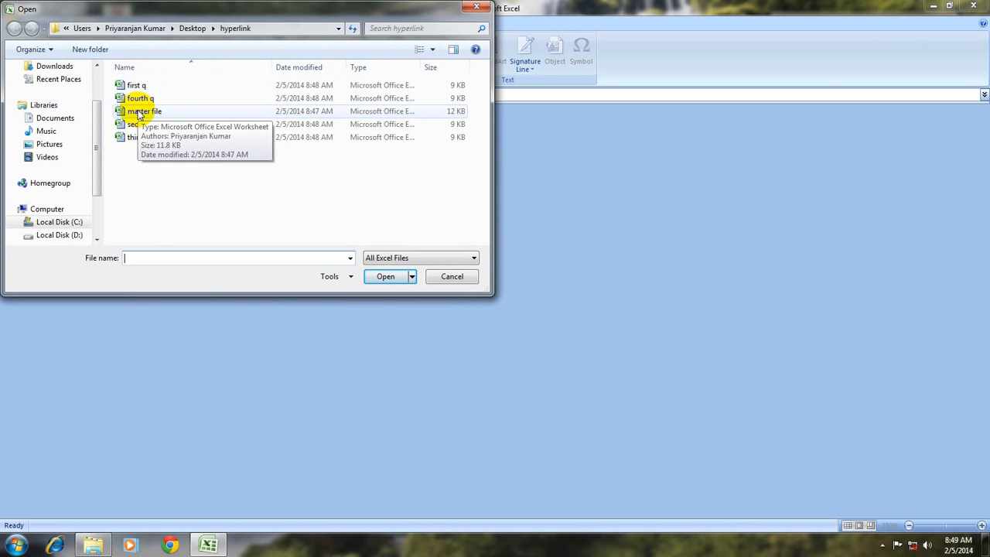
pyautogui.moveTo(97, 144); pyautogui.dragTo(70, 82)
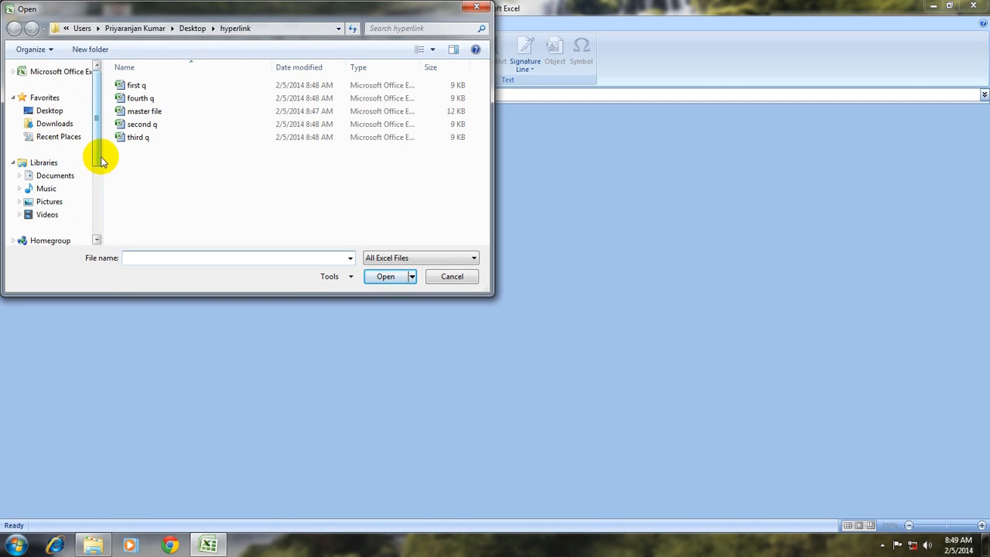
pyautogui.click(145, 113)
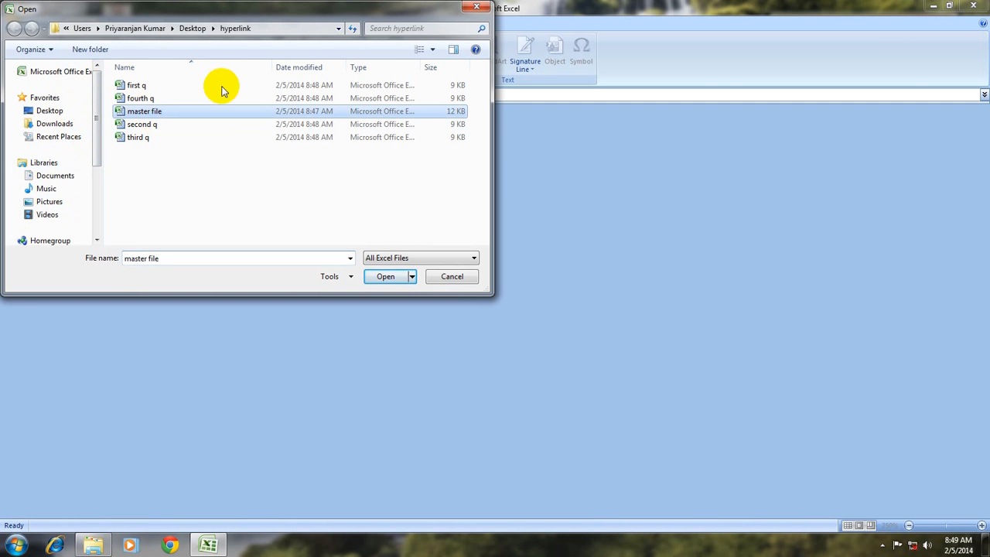
pyautogui.click(384, 279)
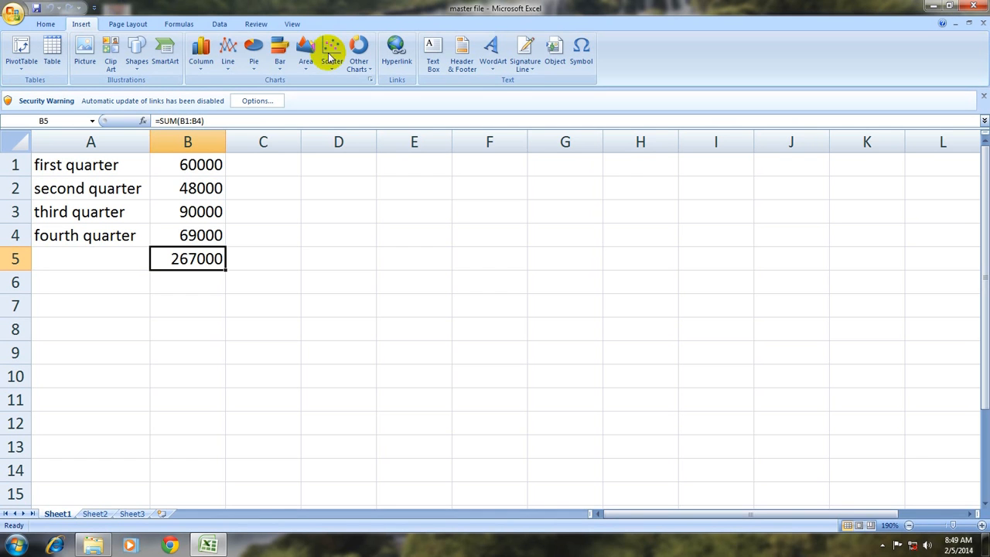
# Enable the blocked link content in the master file and continue with the links as they are
pyautogui.click(249, 103)
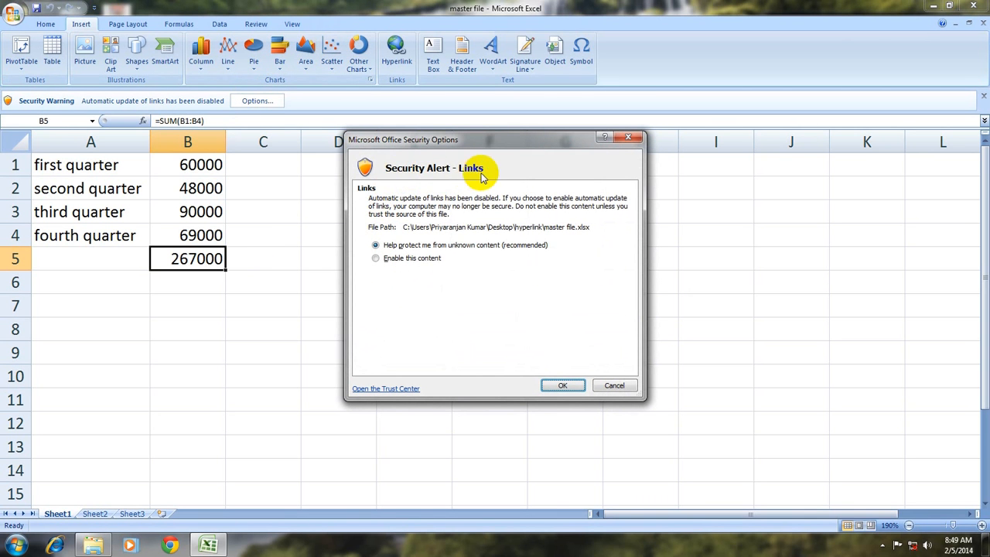
pyautogui.click(391, 260)
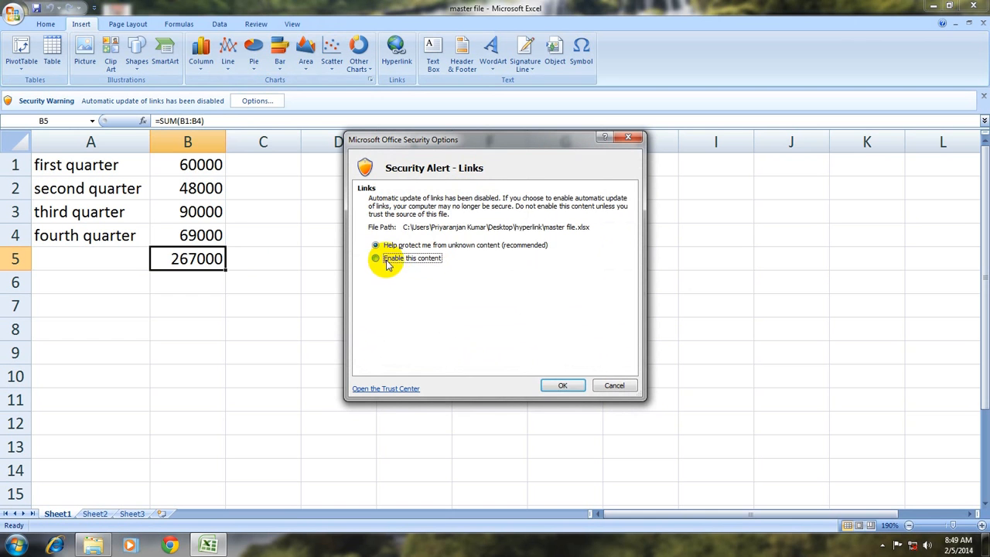
pyautogui.click(571, 390)
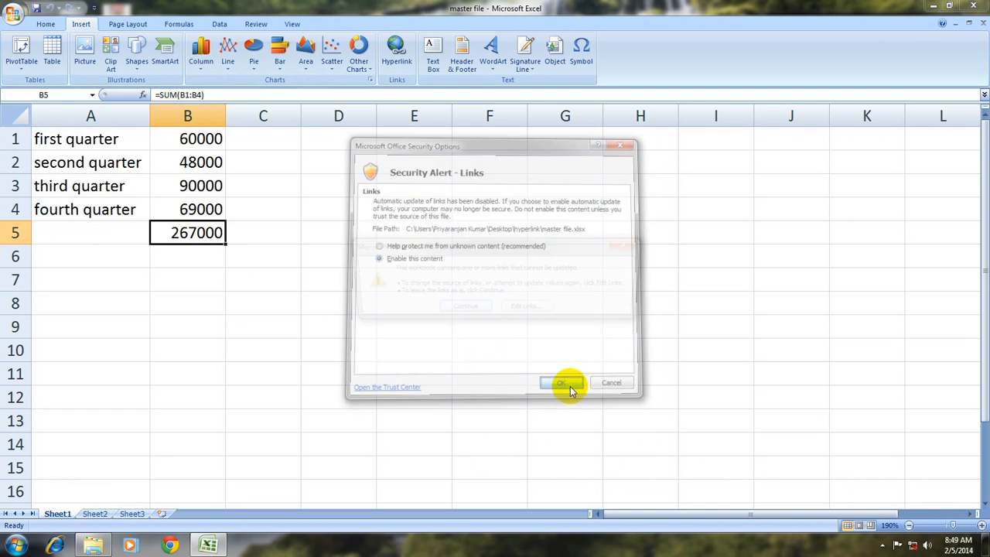
pyautogui.click(461, 310)
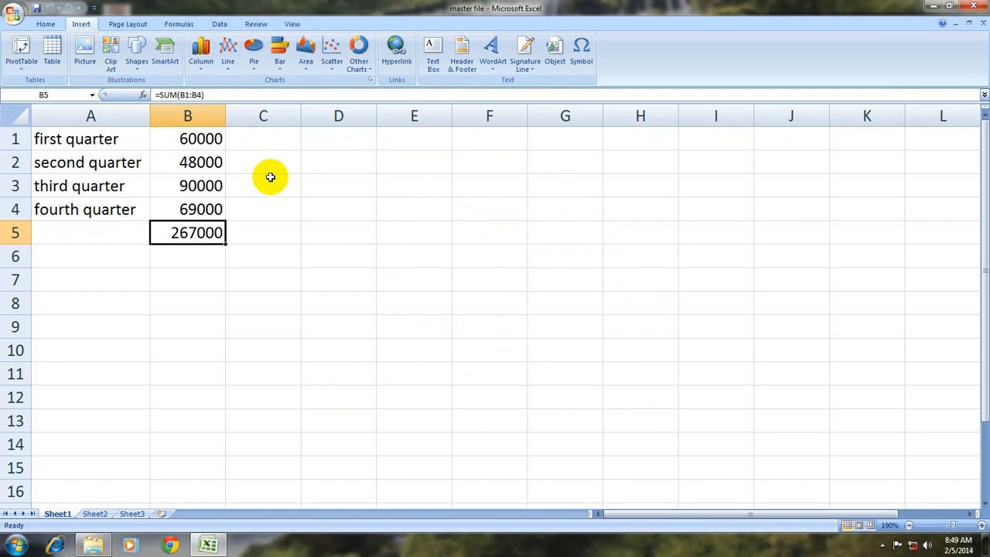
# Insert a hyperlink on the second quarter total in B2 to second q.xlsx in the hyperlink folder
pyautogui.click(190, 139)
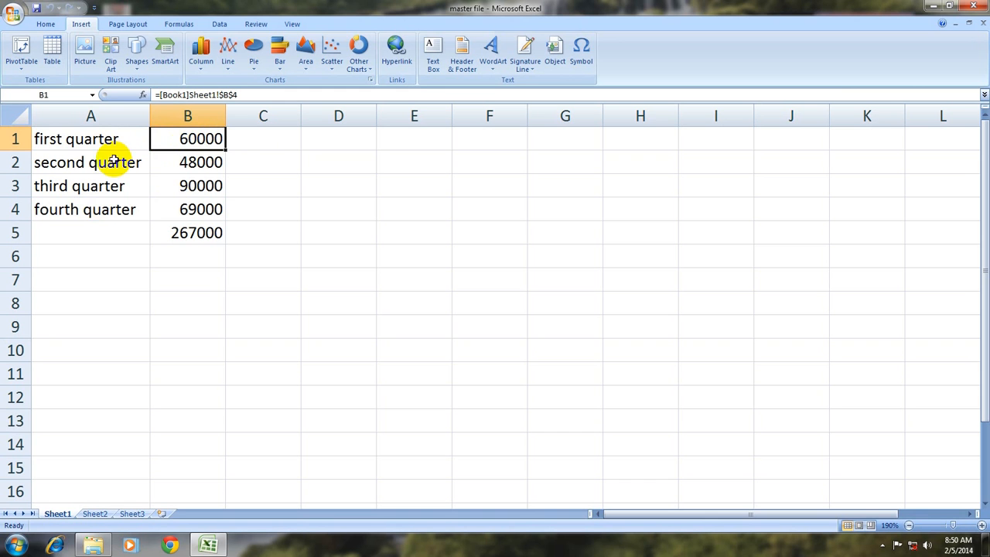
pyautogui.click(176, 163)
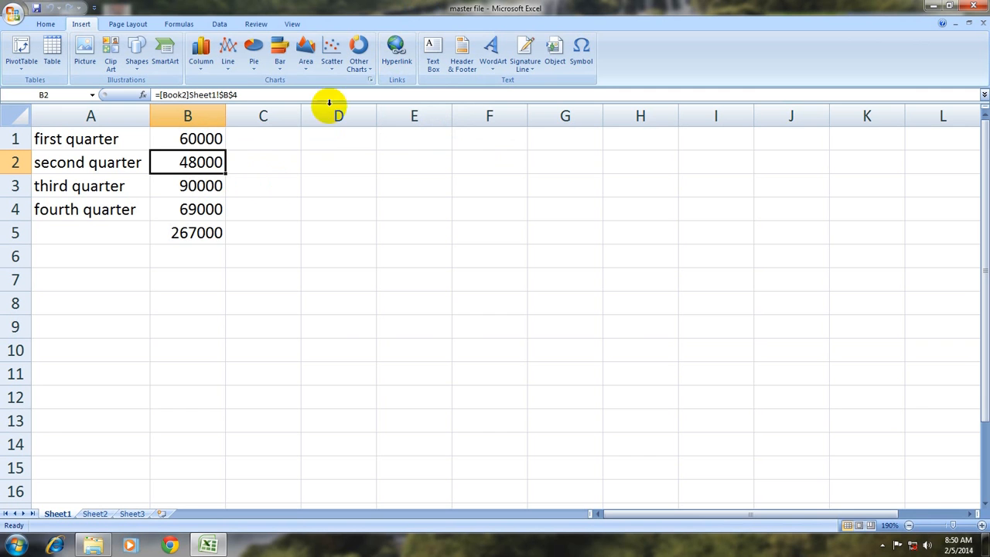
pyautogui.click(396, 51)
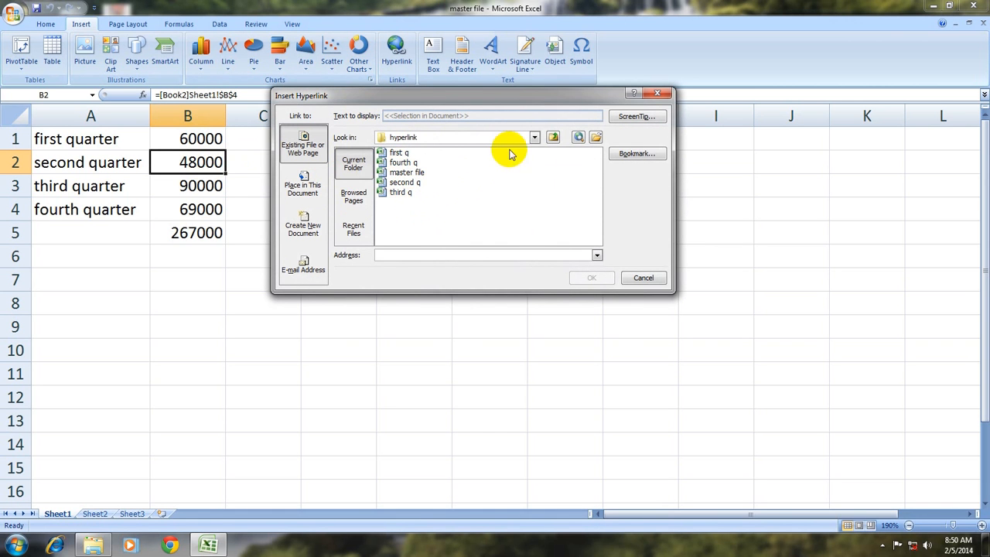
pyautogui.click(534, 137)
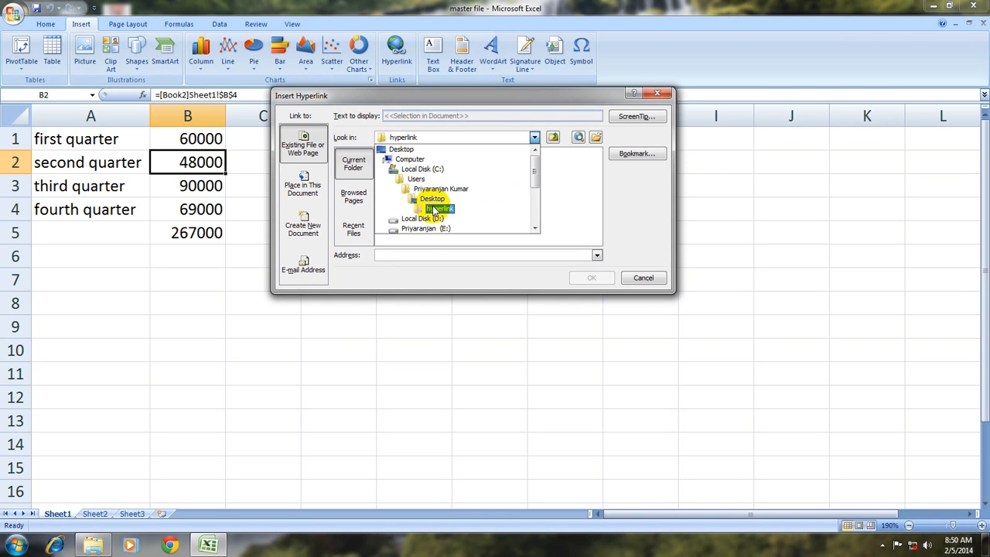
pyautogui.click(435, 209)
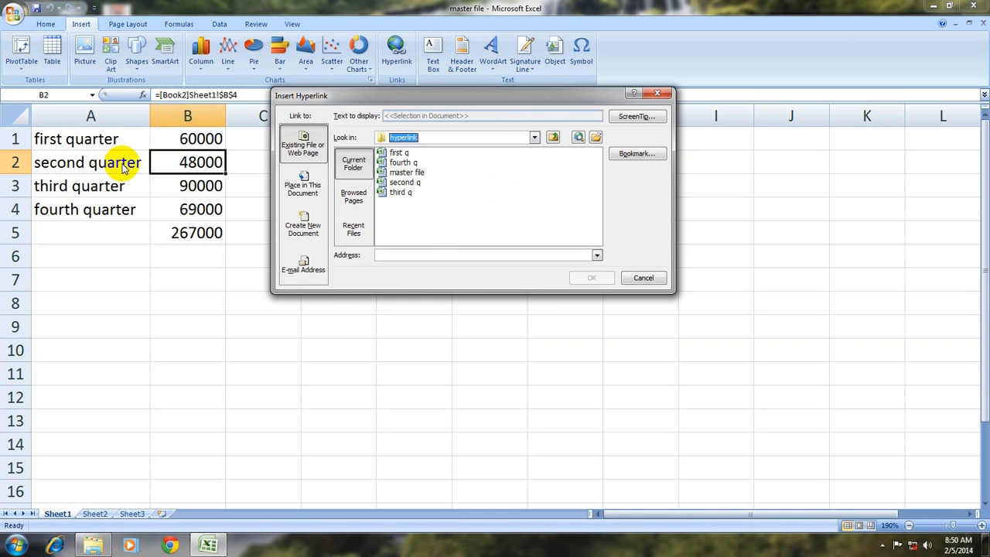
pyautogui.click(400, 183)
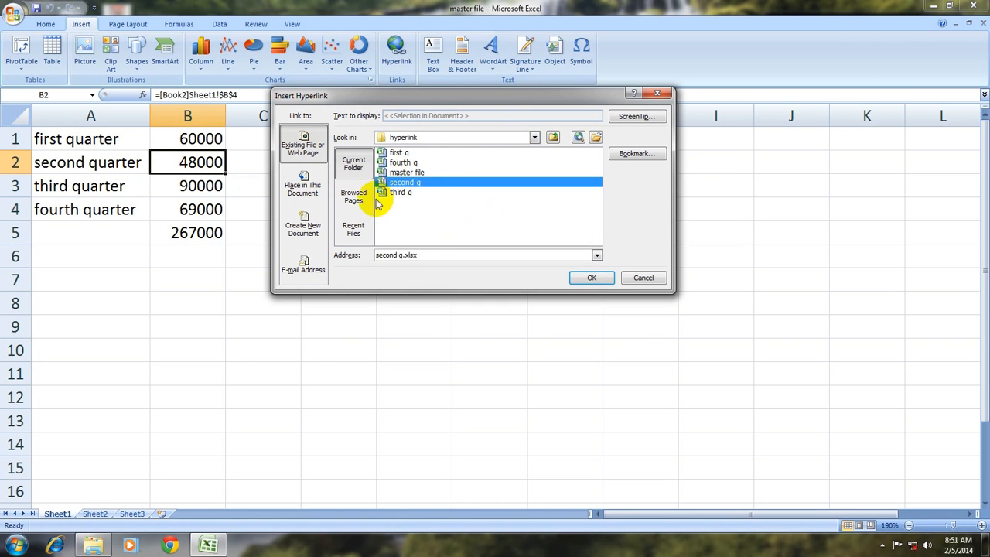
pyautogui.click(591, 277)
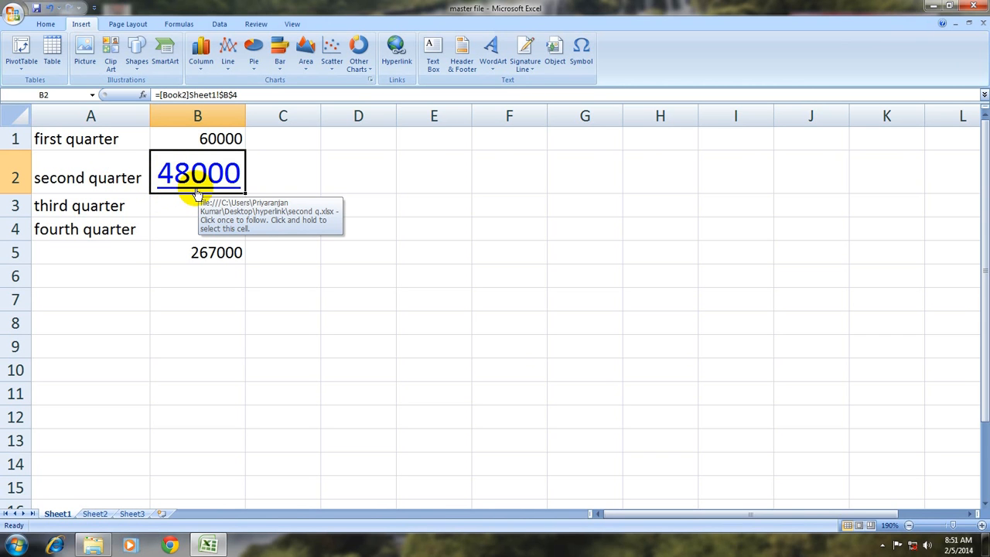
# Reduce the font size of the hyperlinked second quarter total in B2 to 12
pyautogui.click(46, 24)
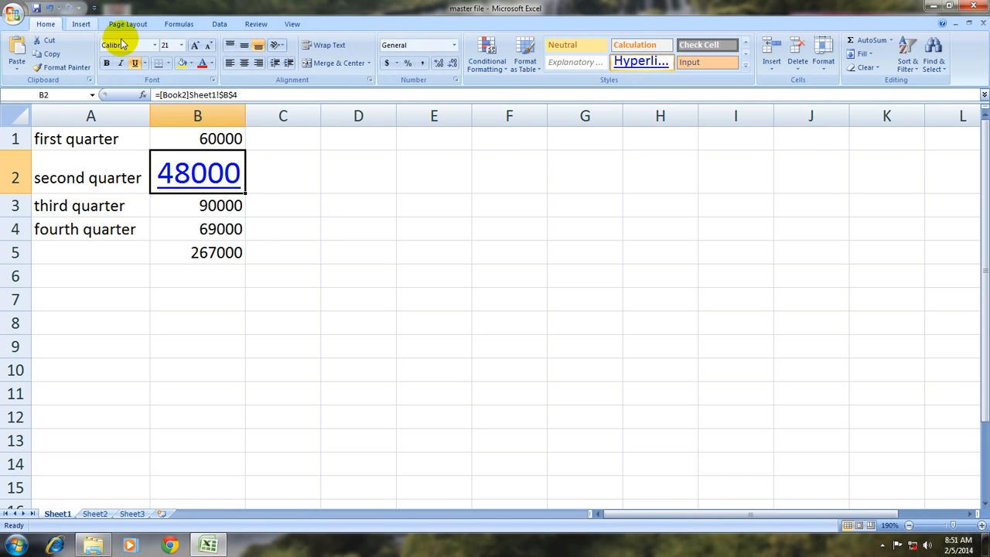
pyautogui.click(209, 47)
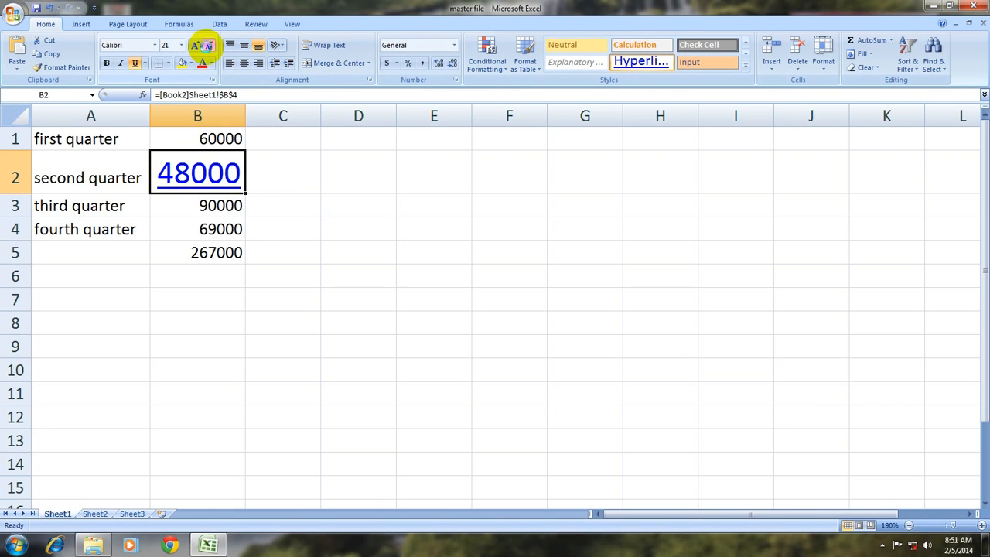
pyautogui.click(209, 47)
pyautogui.click(209, 47)
pyautogui.click(208, 47)
pyautogui.click(208, 47)
pyautogui.click(208, 48)
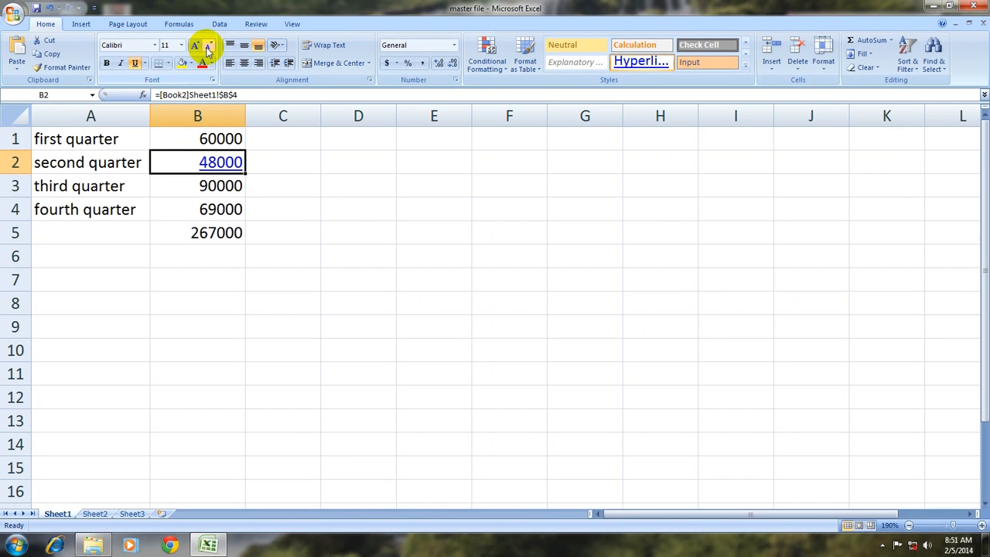
pyautogui.click(193, 46)
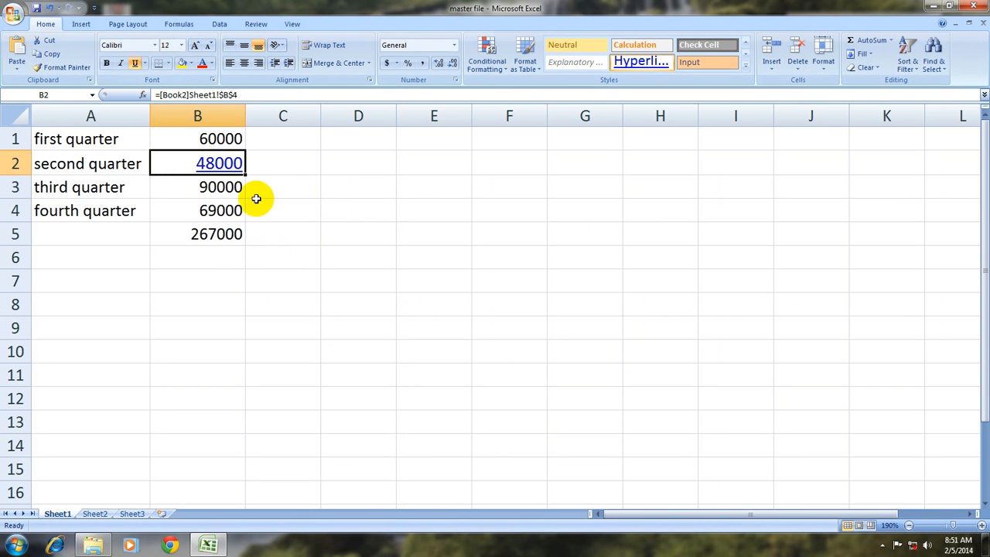
# Follow the second quarter hyperlink to test it, and close the second q workbook it opens
pyautogui.click(210, 166)
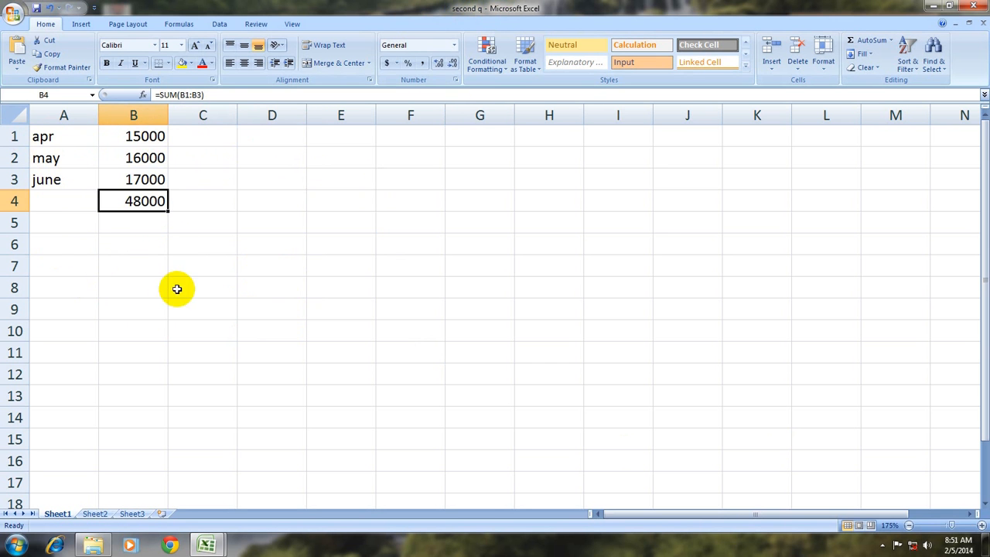
pyautogui.click(974, 5)
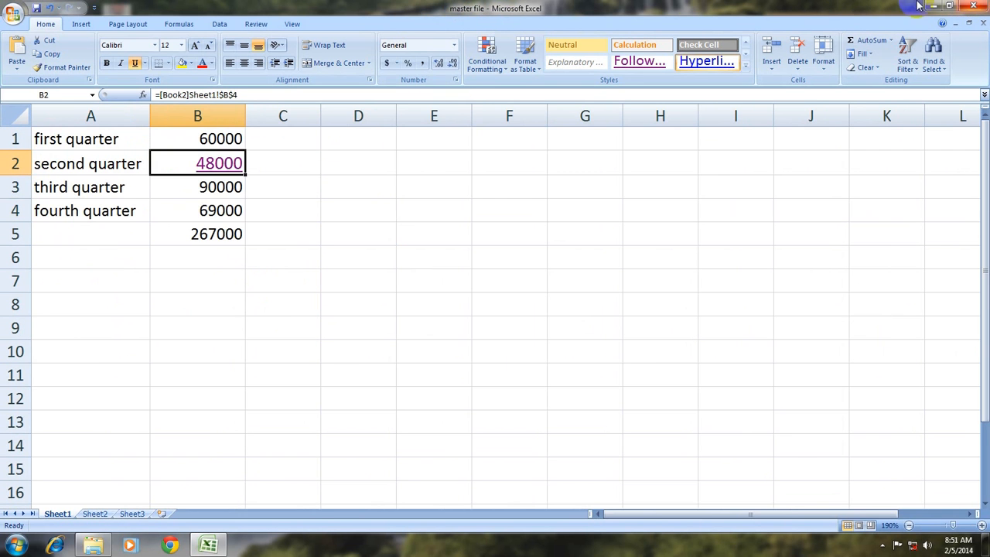
# Insert a hyperlink on the first quarter total in B1 to first q.xlsx in the hyperlink folder
pyautogui.click(200, 211)
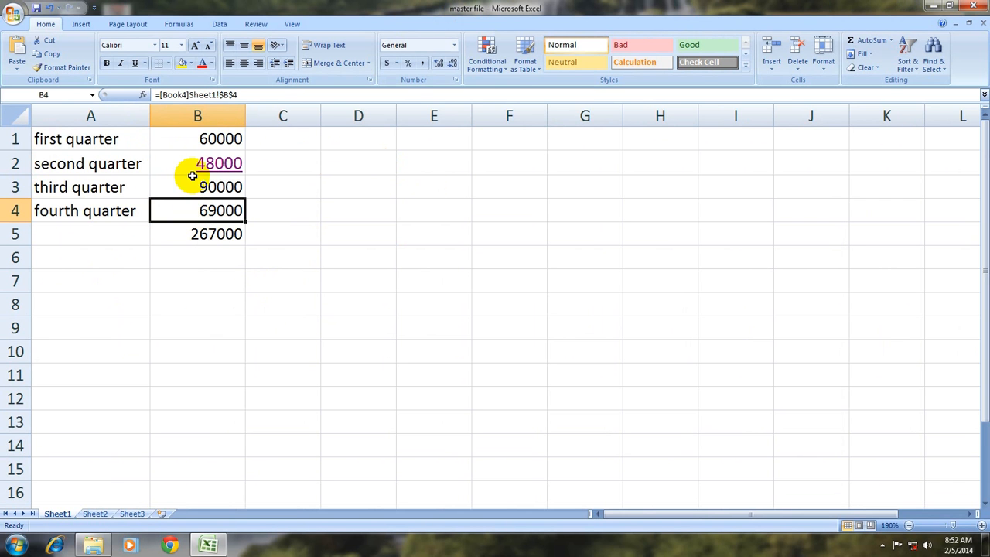
pyautogui.click(200, 138)
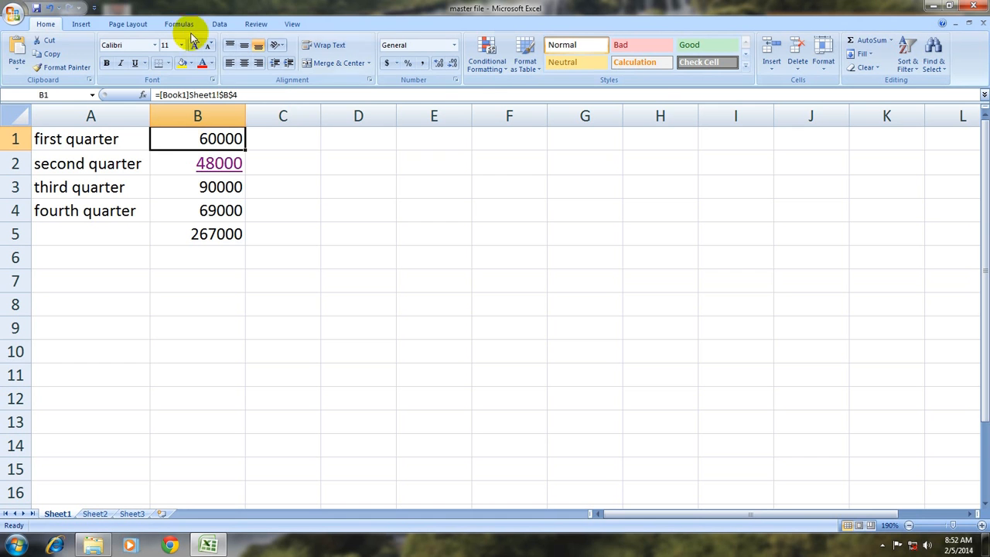
pyautogui.click(82, 24)
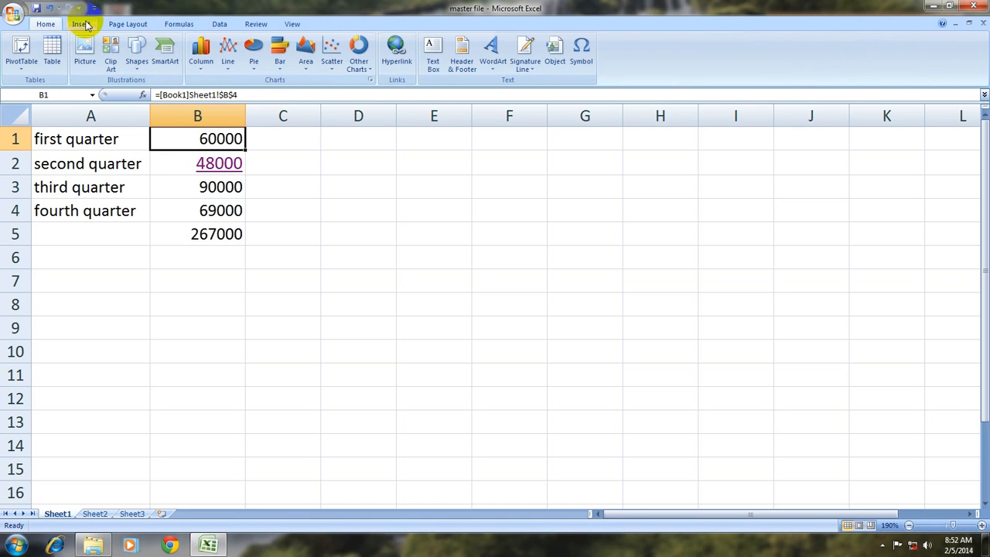
pyautogui.click(395, 48)
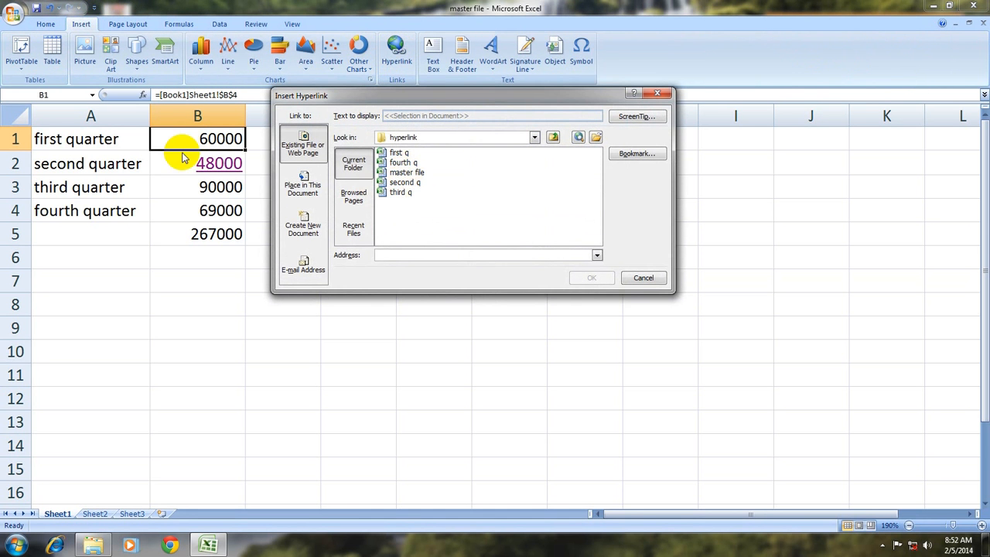
pyautogui.click(398, 153)
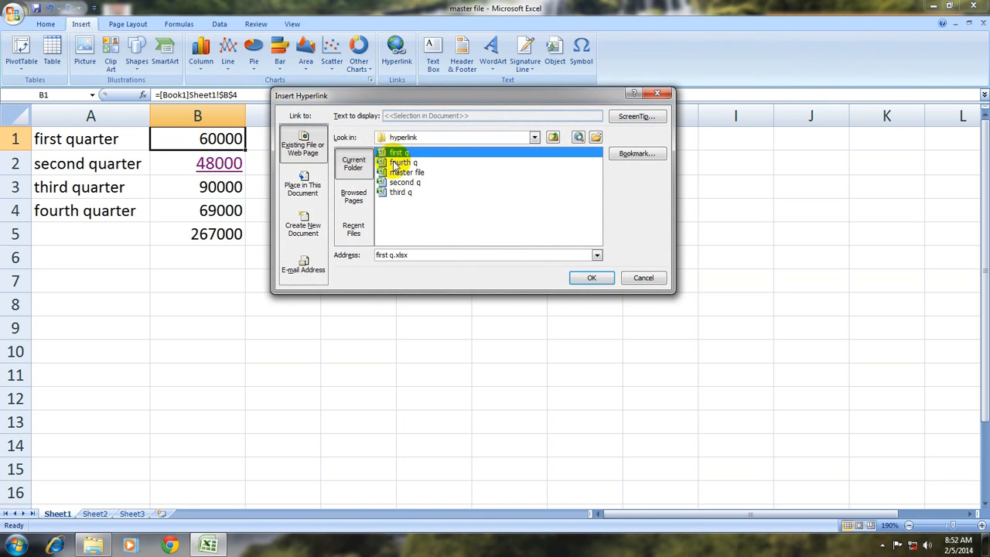
pyautogui.click(592, 279)
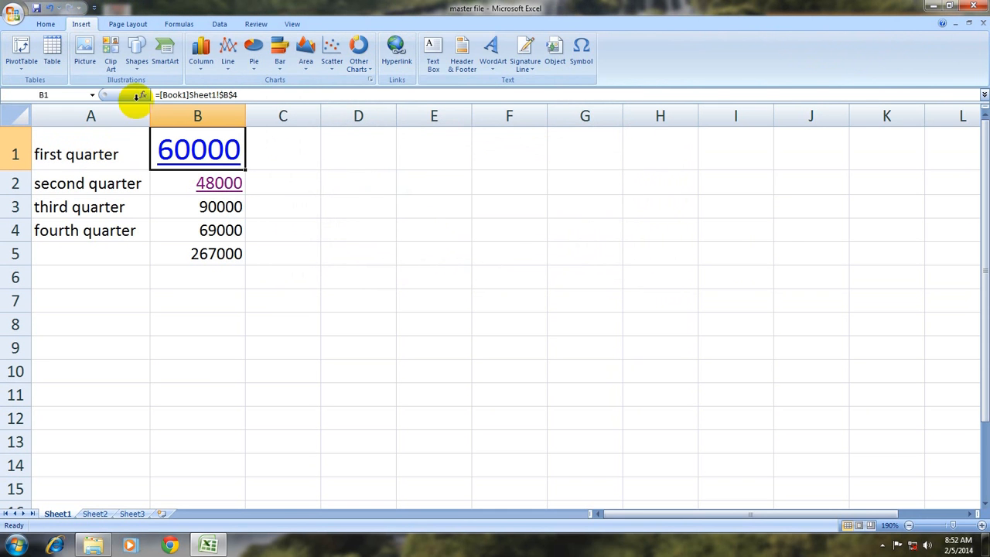
# Reduce the font size of the hyperlinked first quarter total in B1 to 12 and deselect the cell
pyautogui.click(45, 24)
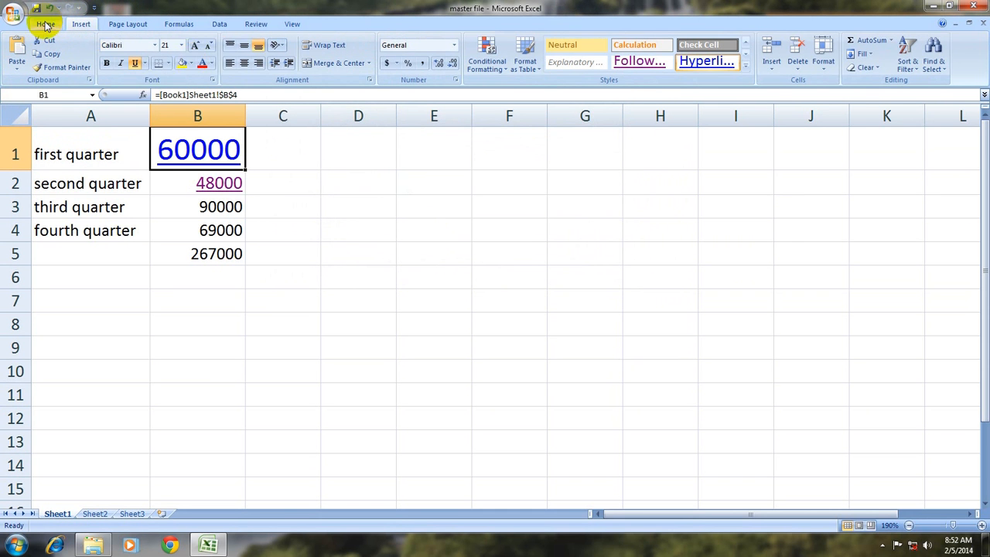
pyautogui.click(209, 46)
pyautogui.click(209, 46)
pyautogui.click(209, 46)
pyautogui.click(209, 47)
pyautogui.click(209, 47)
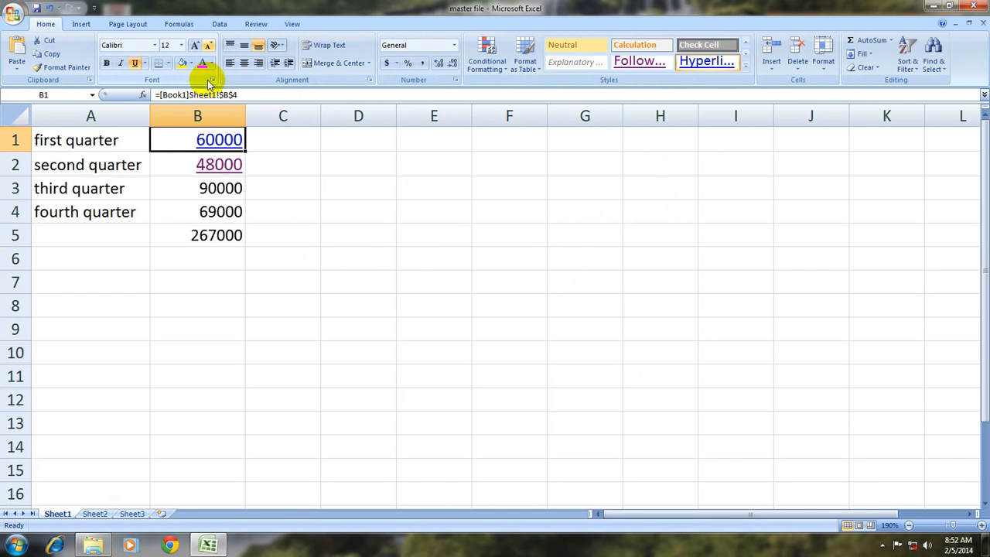
pyautogui.click(278, 165)
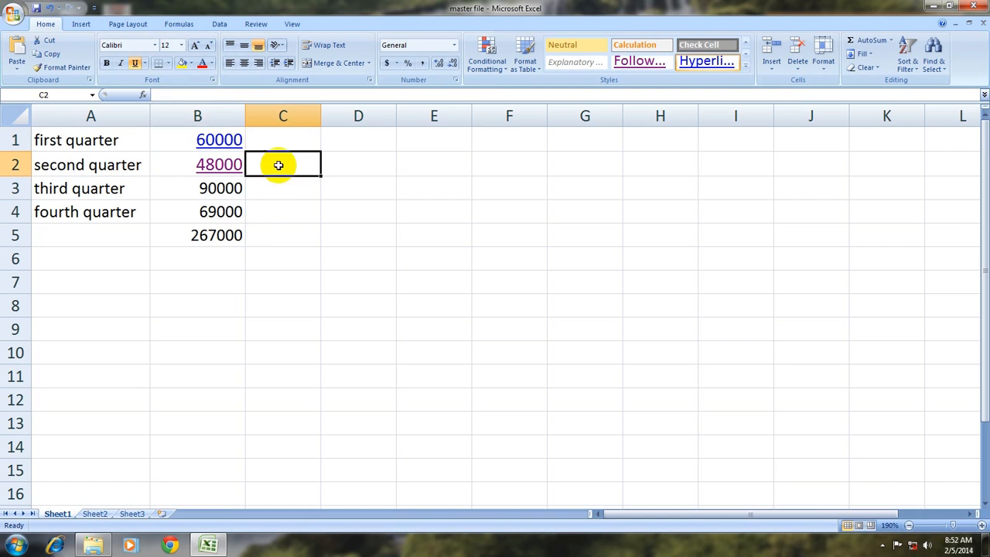
# Follow the first quarter total's hyperlink to test it, and close the first q workbook it opens
pyautogui.click(203, 139)
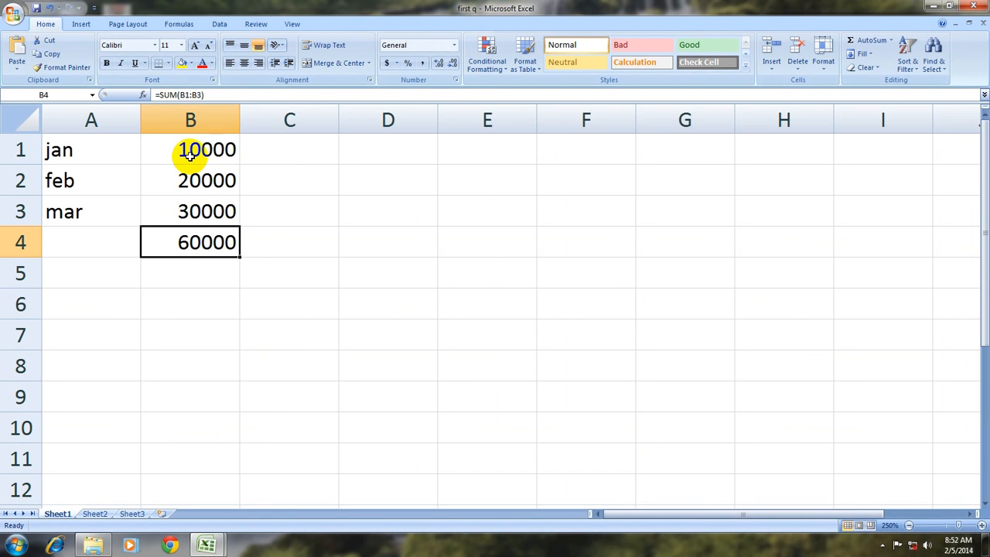
pyautogui.click(976, 6)
# Enter the label "go to sheet 2" in cell A7 of the master file
pyautogui.click(129, 287)
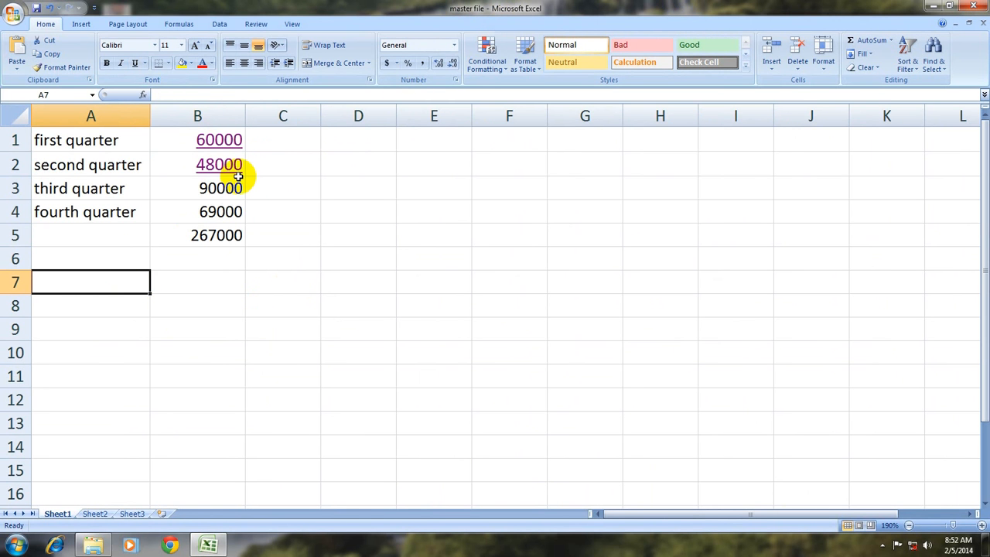
pyautogui.write('gi')
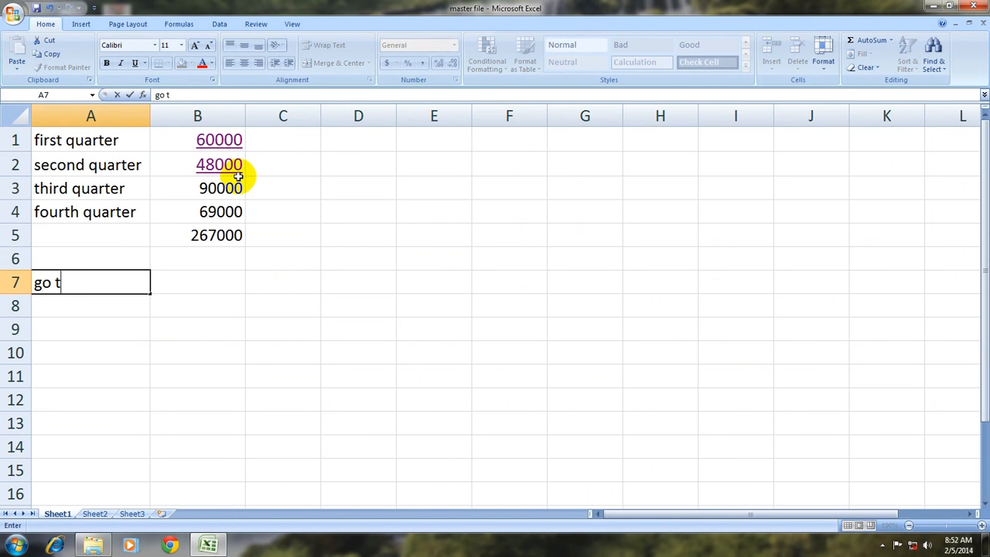
pyautogui.write(' to sheet 2')
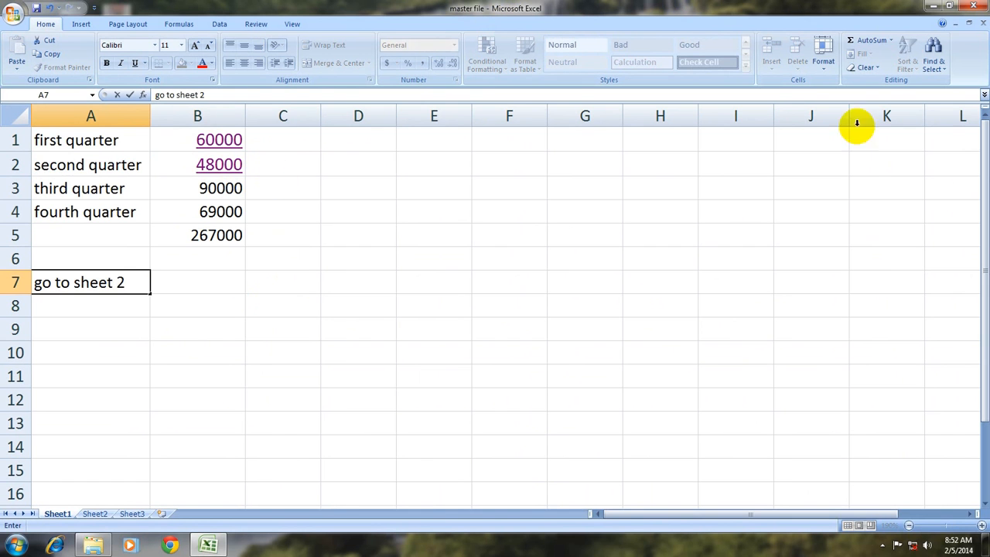
pyautogui.click(99, 307)
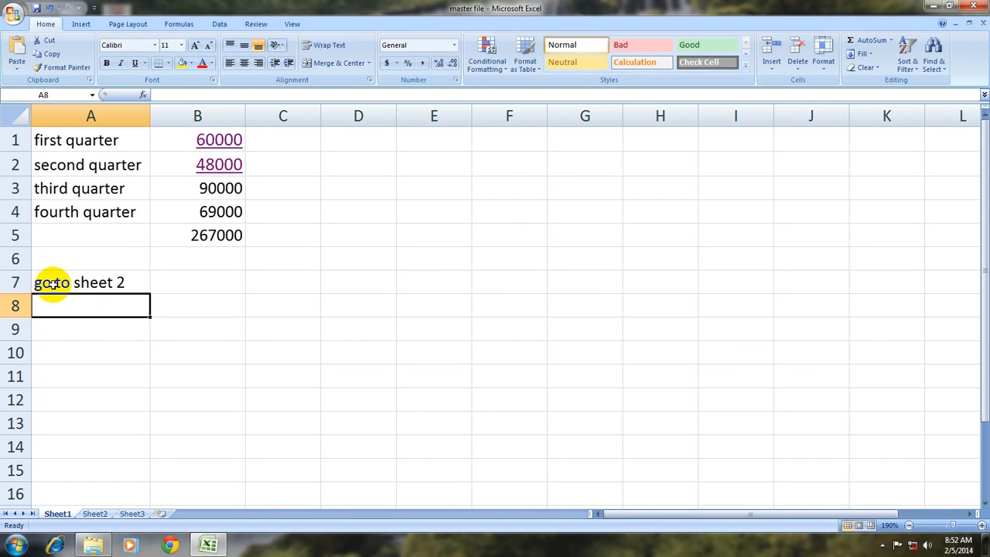
# Insert a hyperlink on the "go to sheet 2" text in A7 to cell A1 of Sheet2 in this document
pyautogui.click(66, 283)
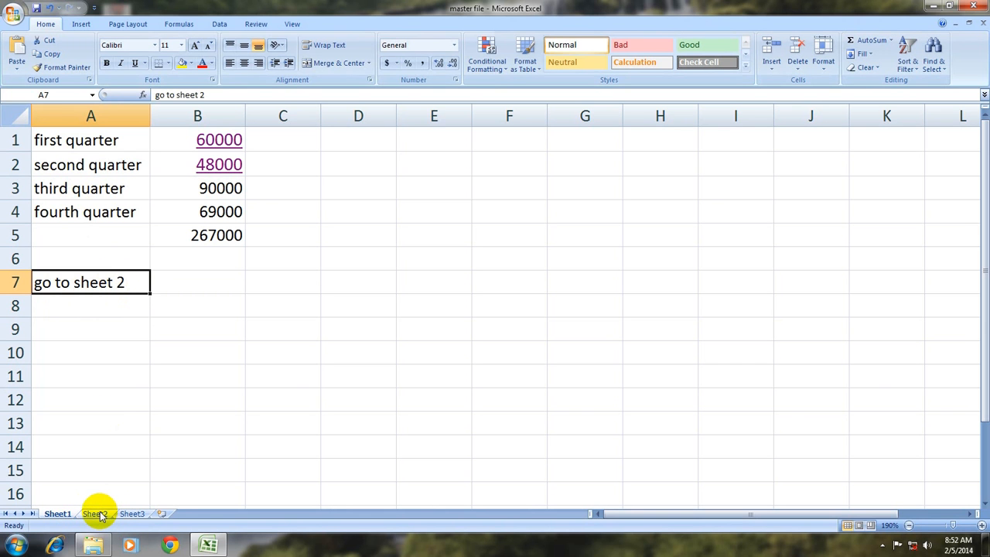
pyautogui.click(80, 24)
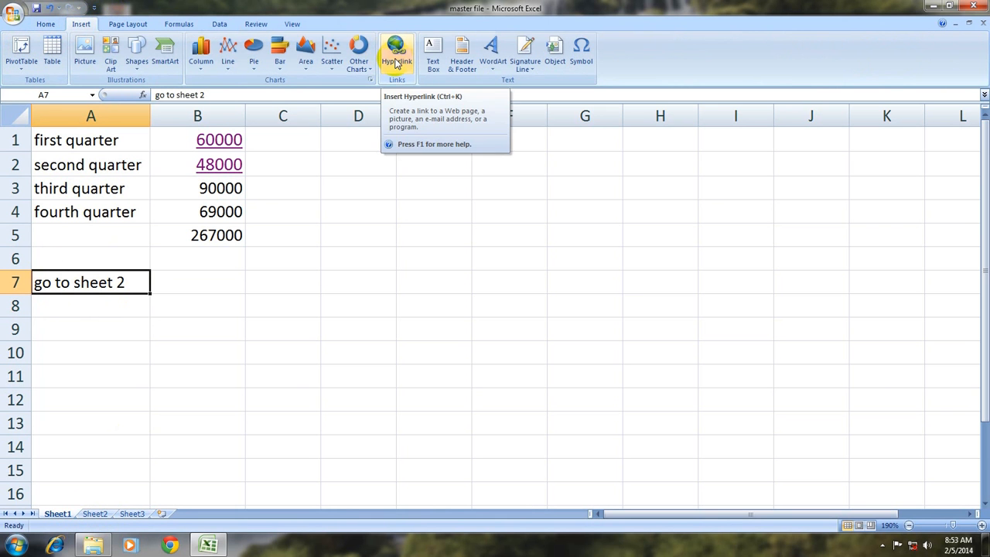
pyautogui.click(397, 62)
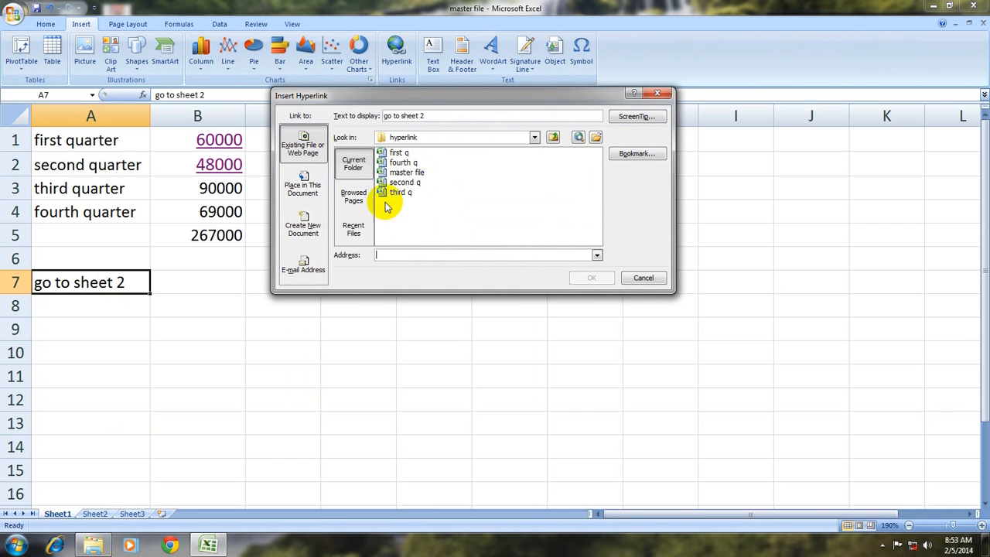
pyautogui.click(304, 190)
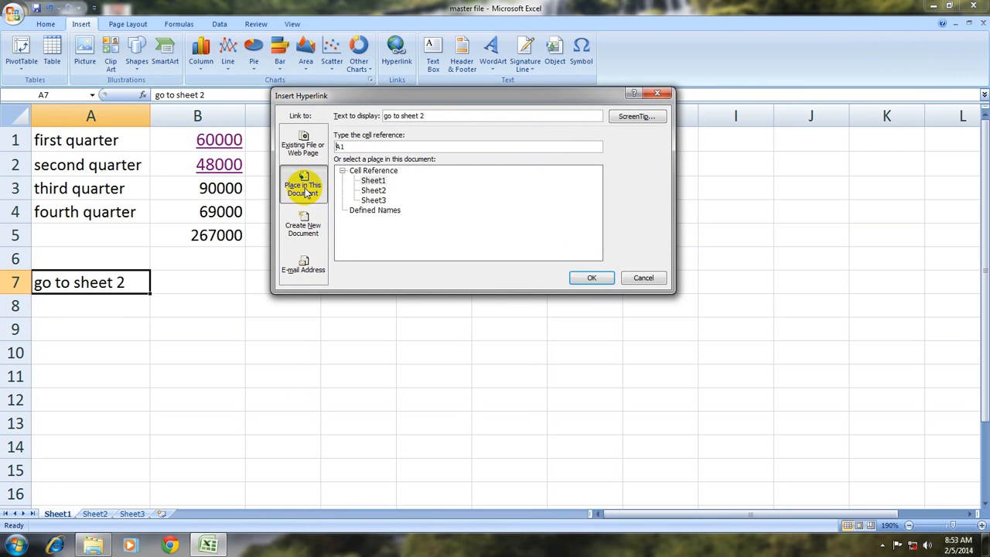
pyautogui.click(373, 190)
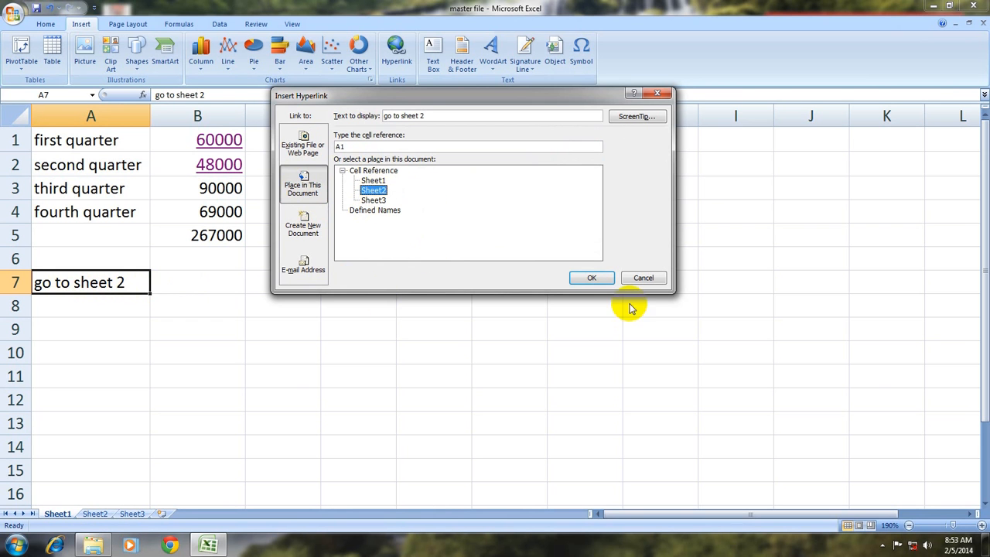
pyautogui.click(594, 277)
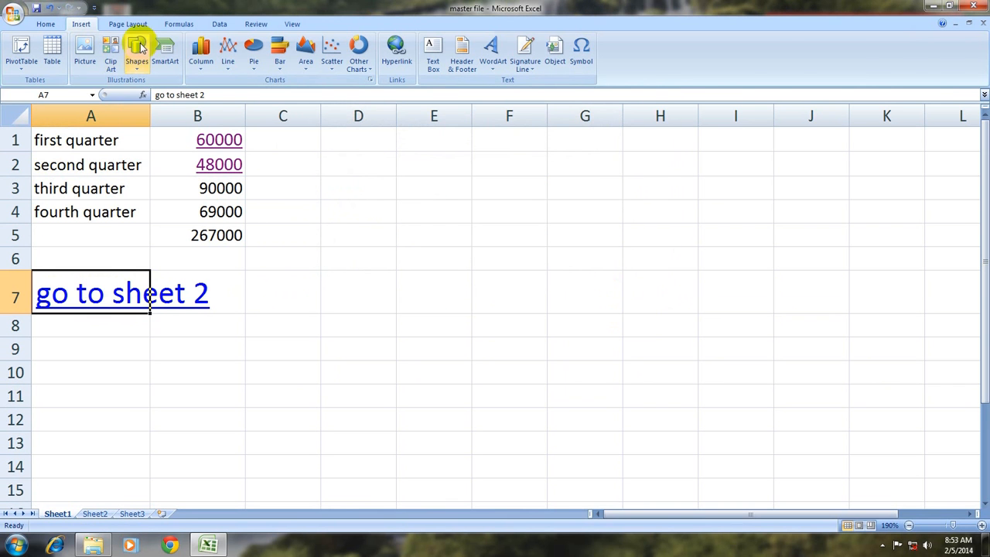
# Reduce the font size of the hyperlinked "go to sheet 2" text in A7 to 12
pyautogui.click(45, 23)
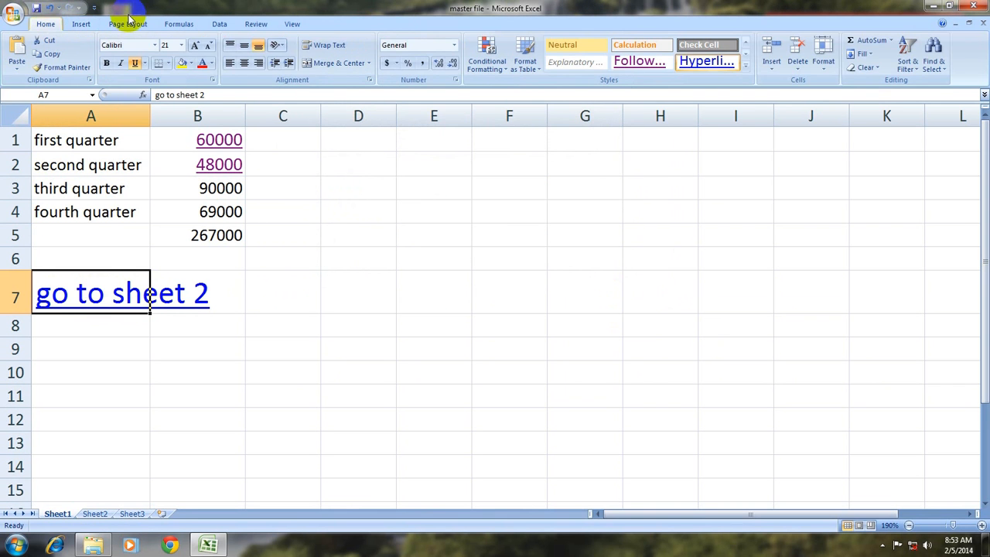
pyautogui.click(208, 46)
pyautogui.click(208, 46)
pyautogui.click(208, 46)
pyautogui.click(208, 47)
pyautogui.click(208, 46)
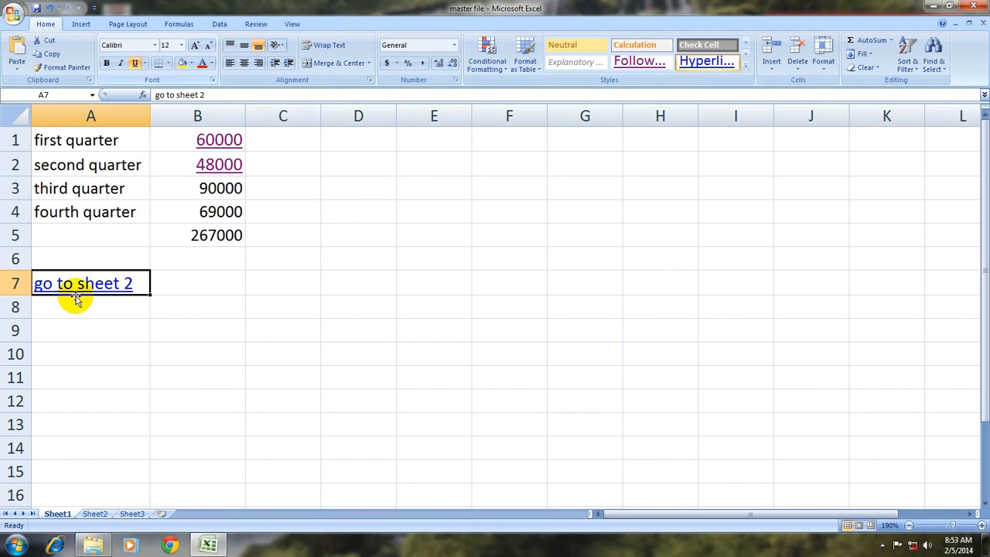
# Follow the "go to sheet 2" hyperlink to test it, and return to Sheet1
pyautogui.click(86, 281)
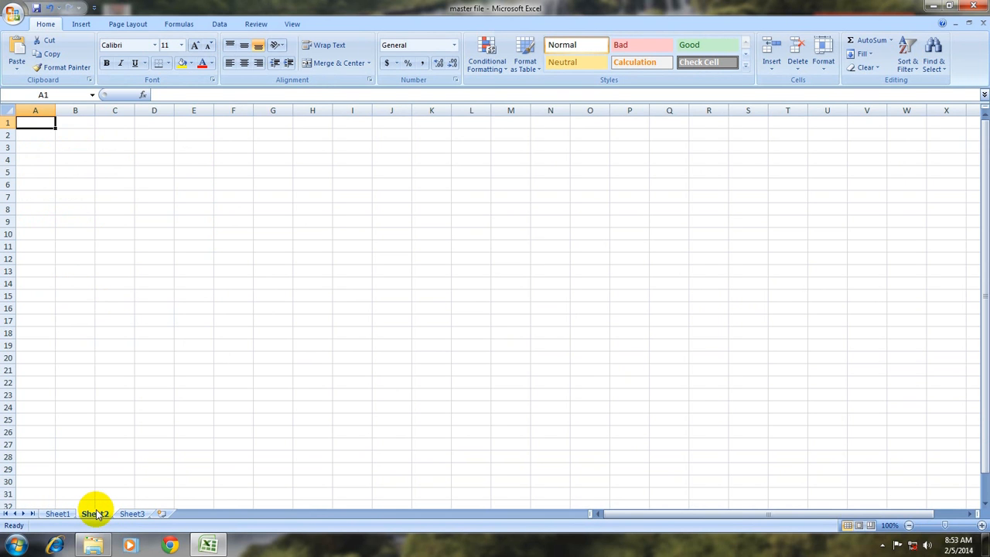
pyautogui.click(55, 514)
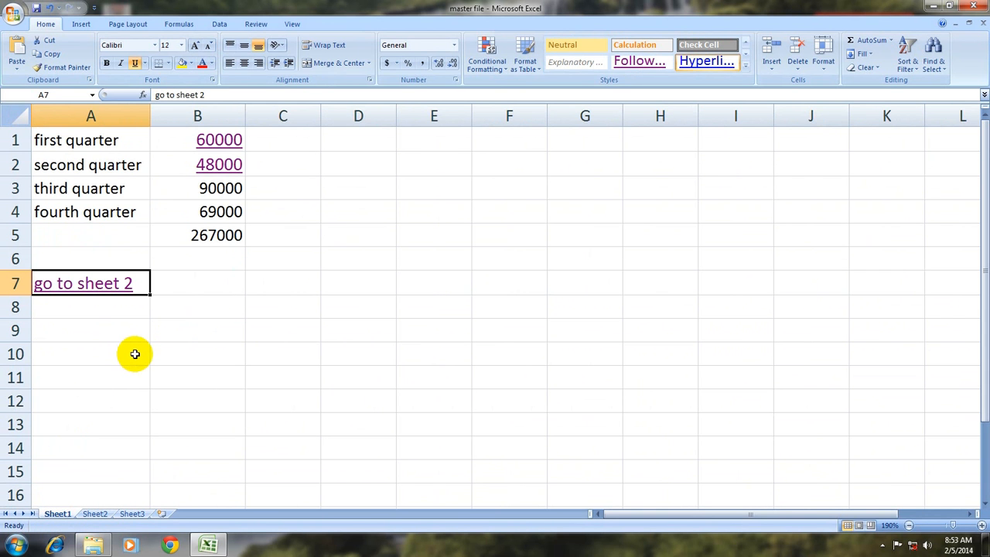